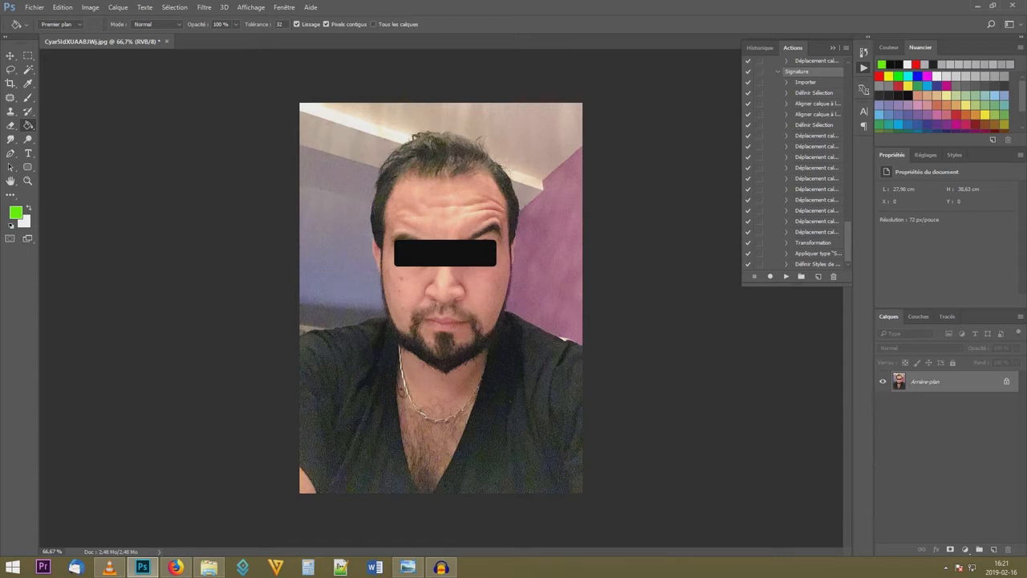
# Examine the portrait's hair, face outline, beard and neckline up close
pyautogui.hotkey('ctrl', '+')
pyautogui.hotkey('ctrl', '+')
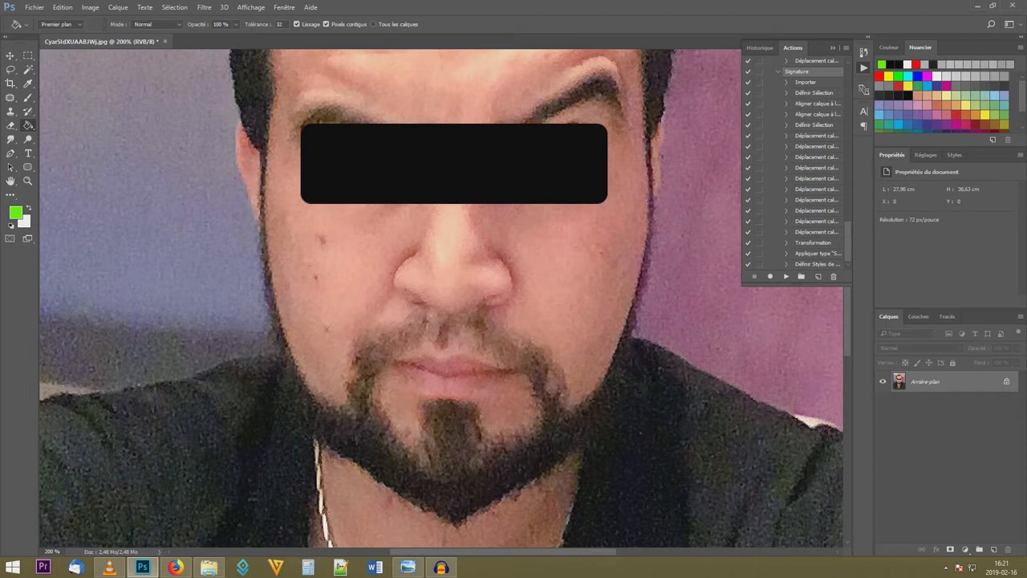
pyautogui.scroll(5, 441, 297)
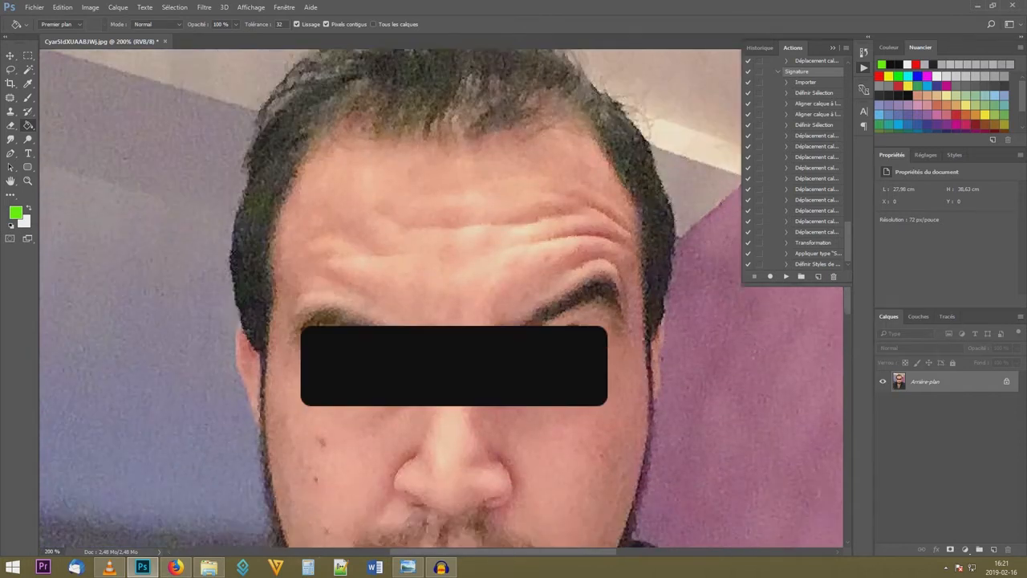
pyautogui.scroll(-3, 442, 297)
pyautogui.scroll(1, 442, 297)
pyautogui.scroll(-5, 441, 297)
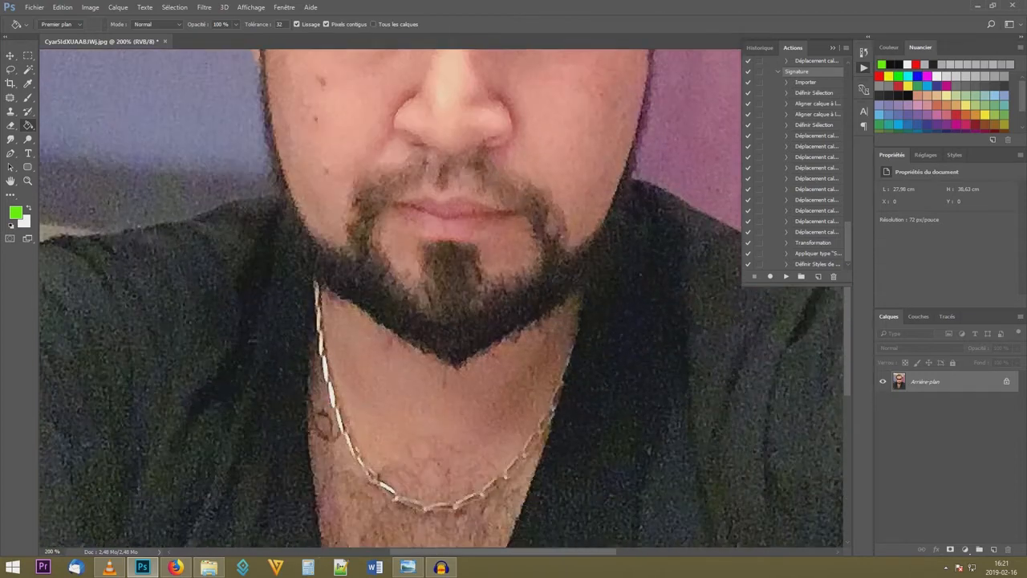
pyautogui.scroll(5, 441, 297)
pyautogui.scroll(-7, 441, 297)
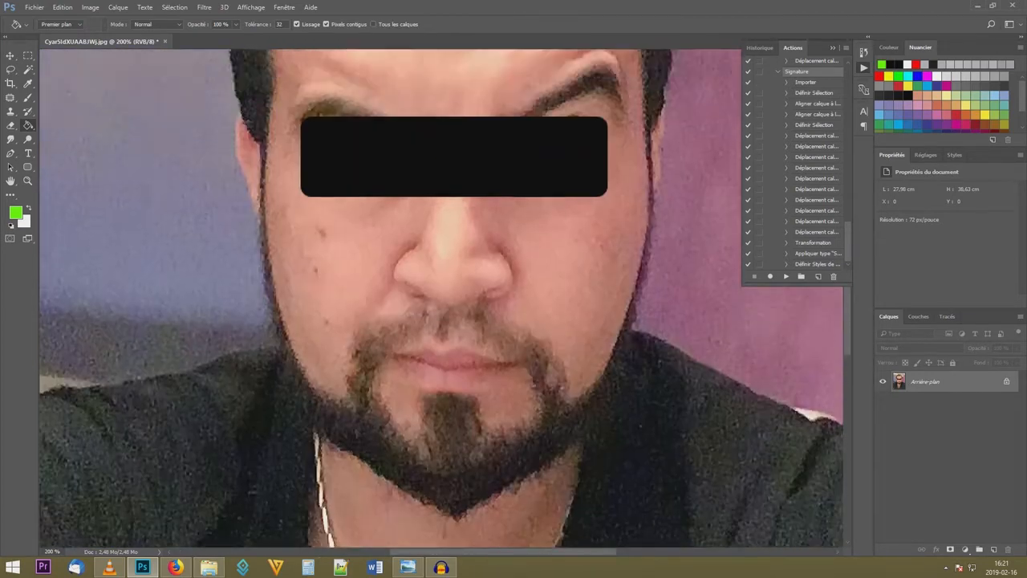
pyautogui.scroll(2, 441, 297)
pyautogui.scroll(7, 441, 297)
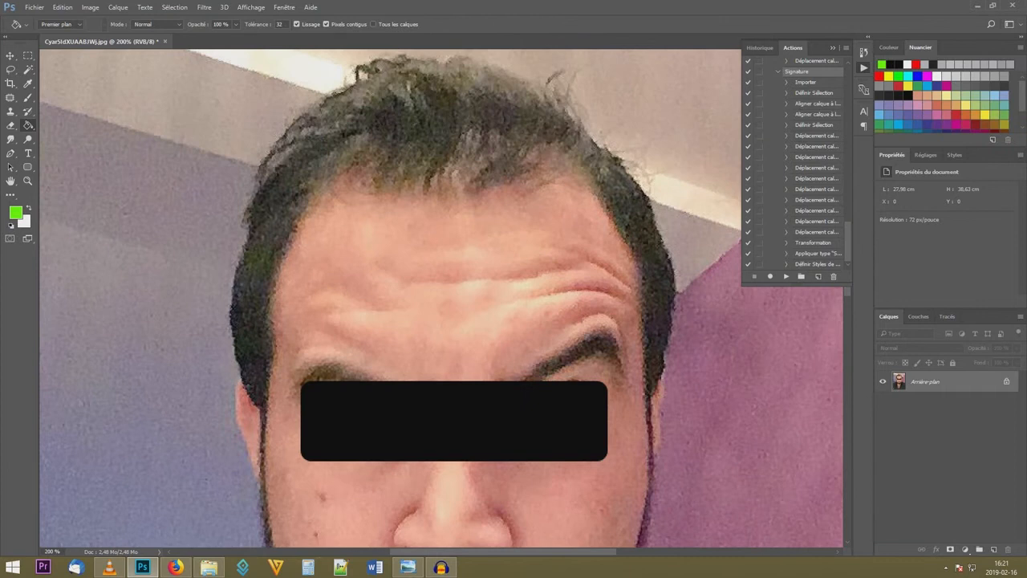
pyautogui.hotkey('ctrl', '-')
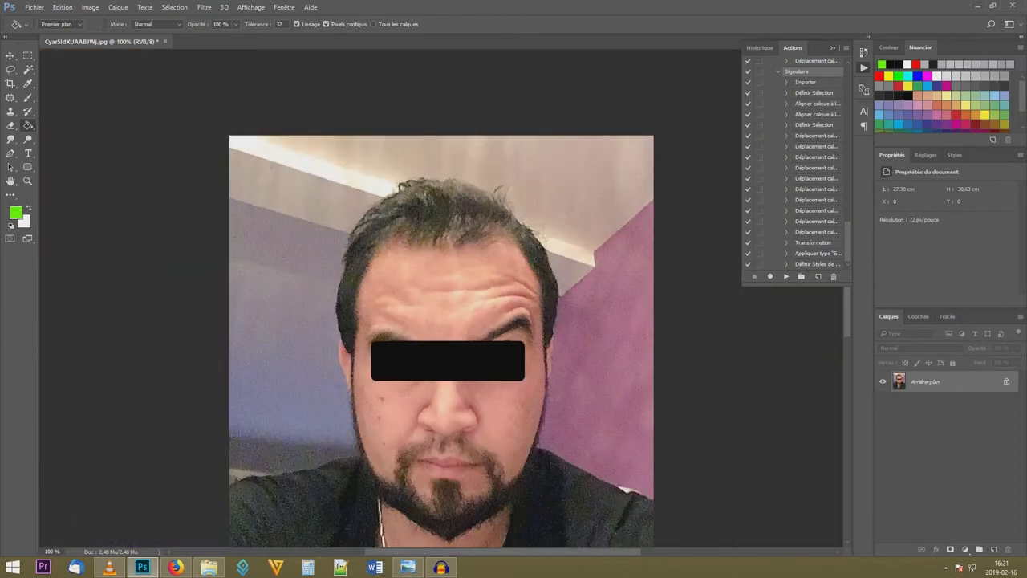
pyautogui.hotkey('ctrl', '-')
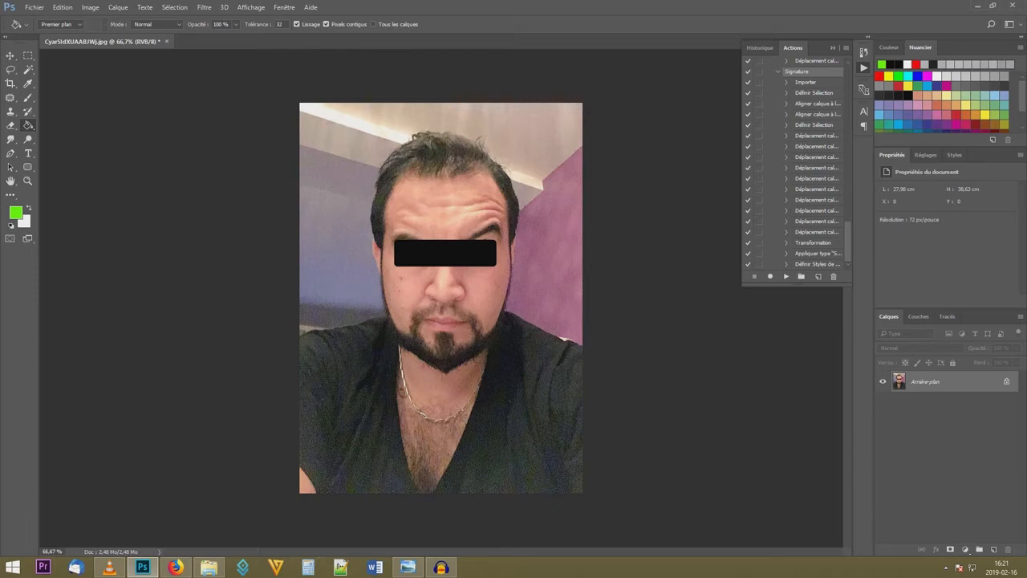
# Convert the locked background photo into a regular editable layer, keeping the default name, Normal mode and 100% opacity
pyautogui.hotkey('ctrl', 'n')
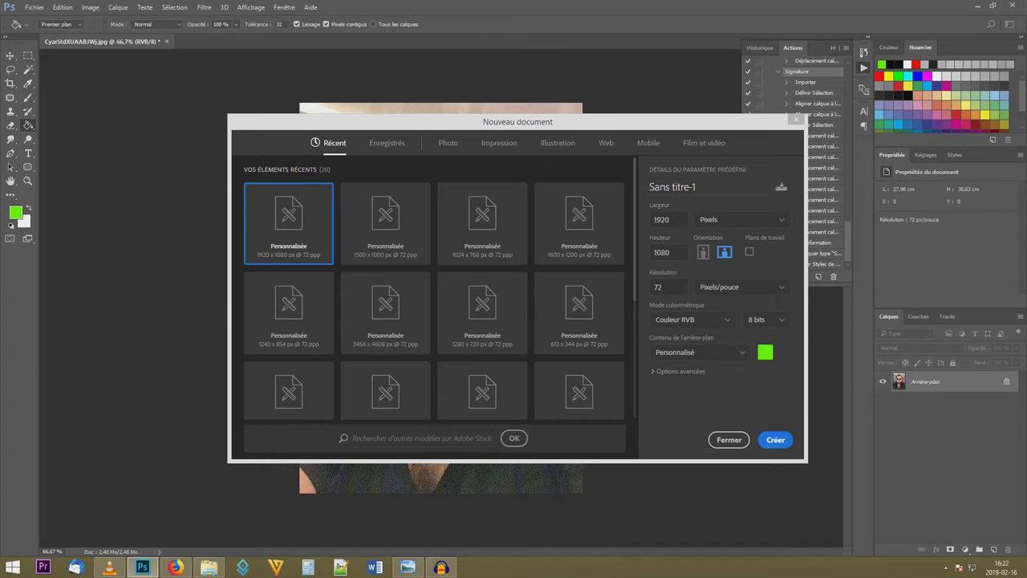
pyautogui.press('Escape')
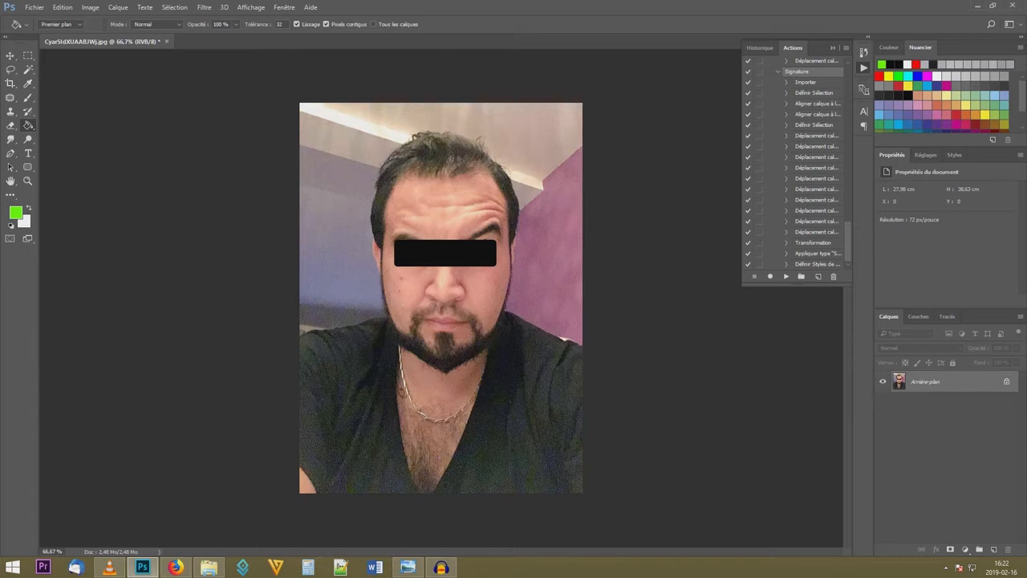
pyautogui.doubleClick(927, 382)
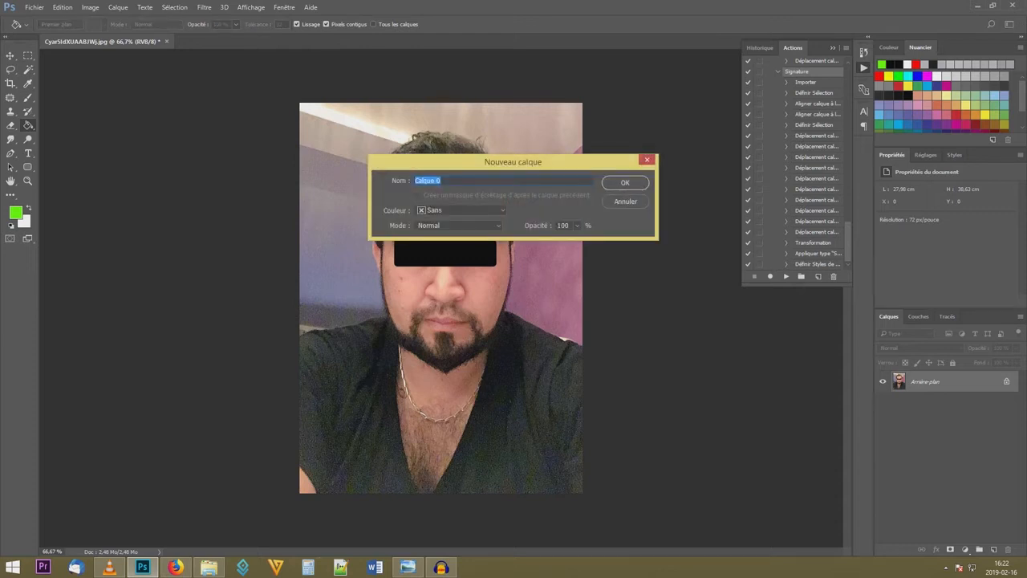
pyautogui.press('Return')
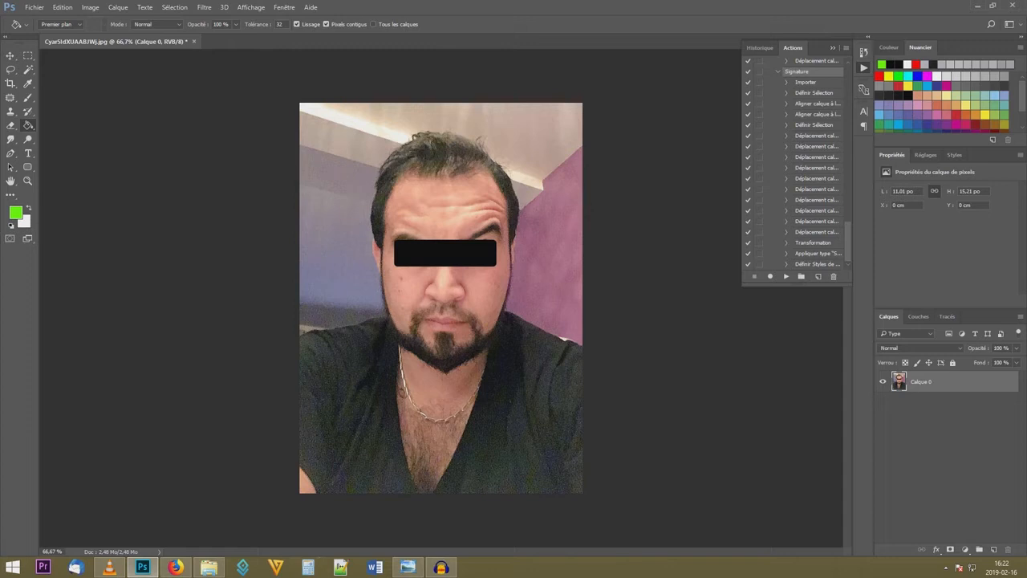
# Add a new layer filled with the green foreground colour, place it beneath the portrait layer and check it
pyautogui.click(994, 549)
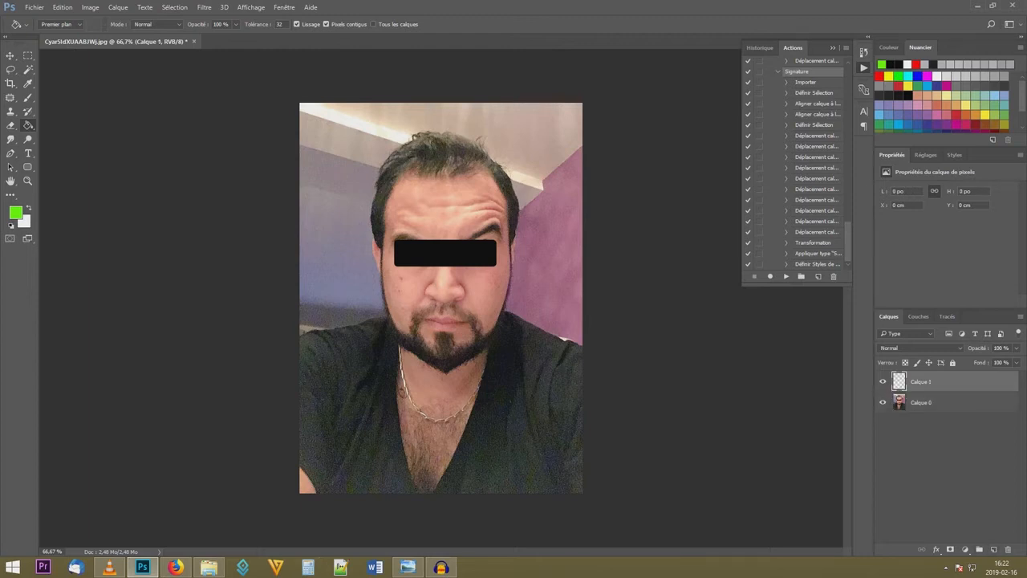
pyautogui.hotkey('alt', 'BackSpace')
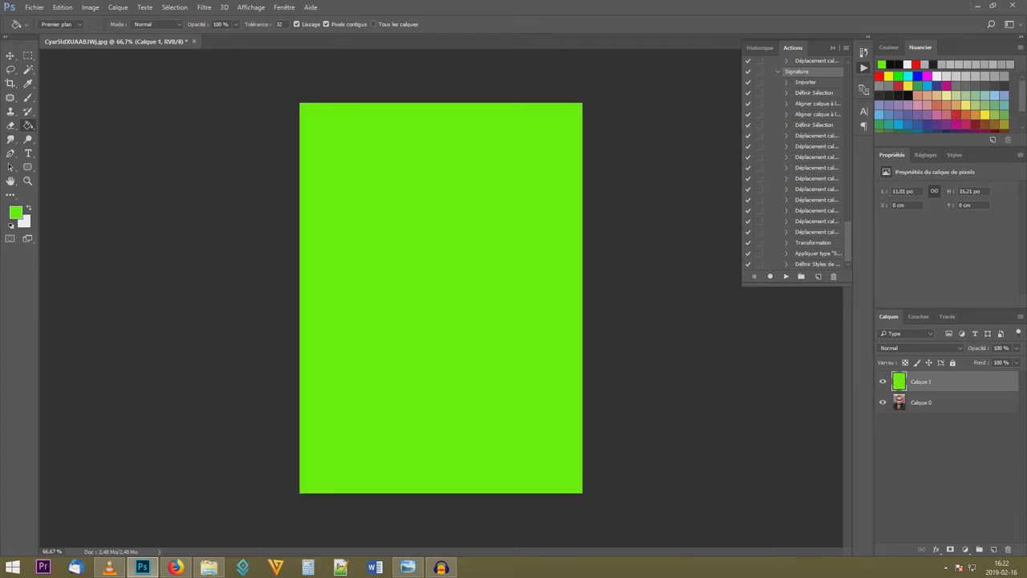
pyautogui.hotkey('ctrl', '[')
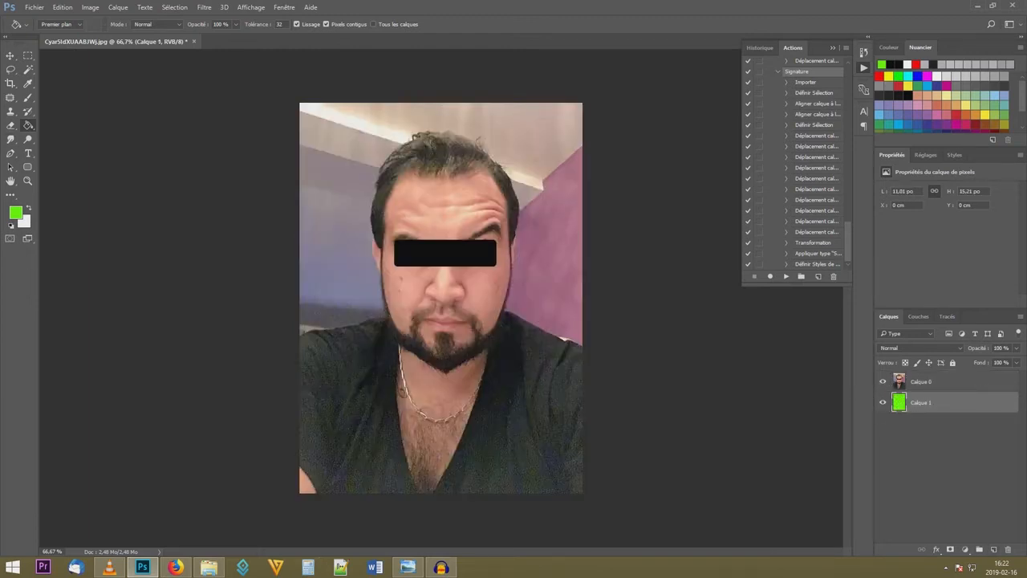
pyautogui.click(883, 382)
pyautogui.click(883, 382)
pyautogui.click(883, 382)
pyautogui.click(883, 382)
# Lasso loosely around the whole head, copy that area from the photo layer to a new layer, and hide the original photo layer
pyautogui.hotkey('ctrl', '+')
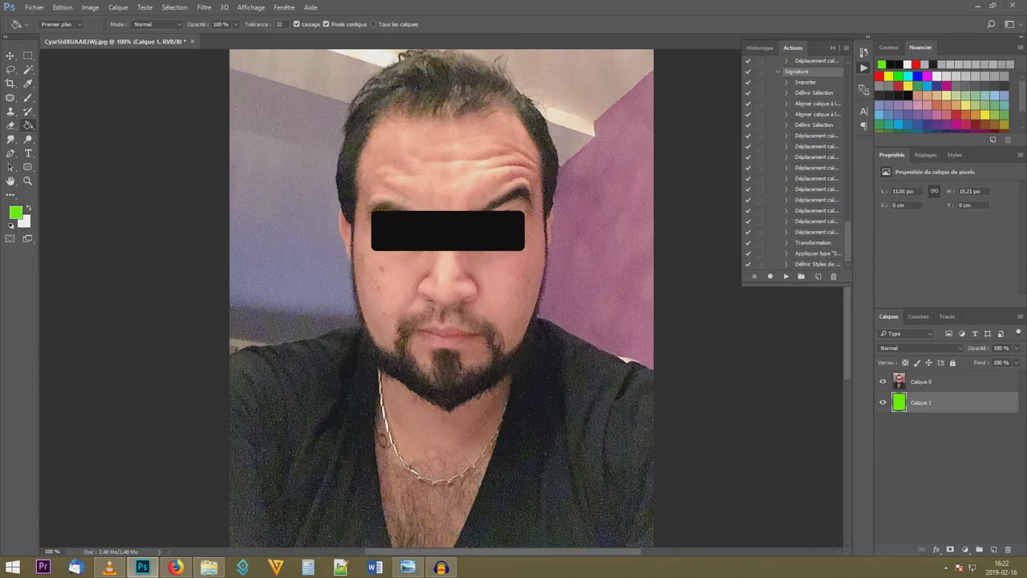
pyautogui.scroll(3, 441, 297)
pyautogui.hotkey('ctrl', '+')
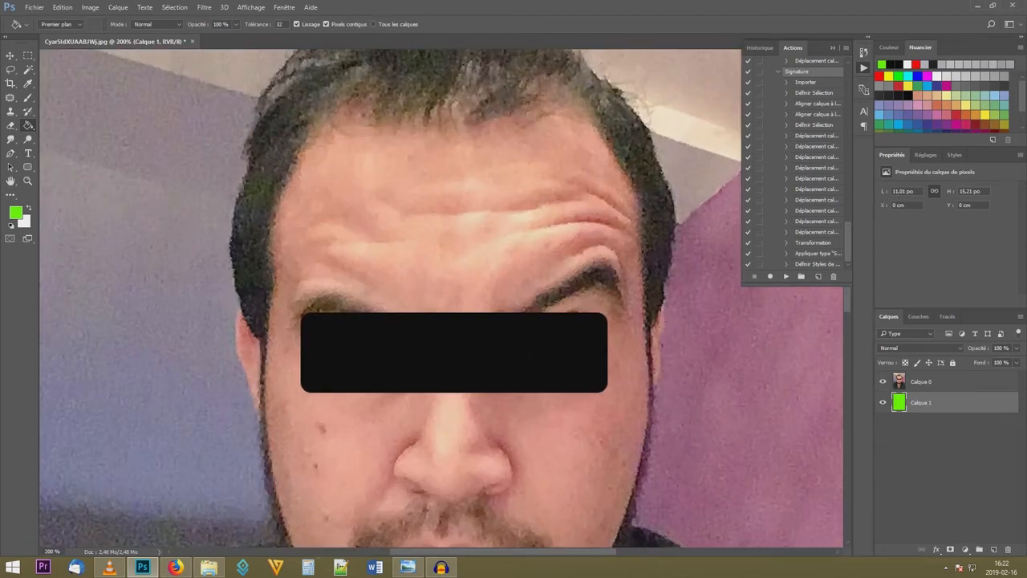
pyautogui.hotkey('ctrl', '-')
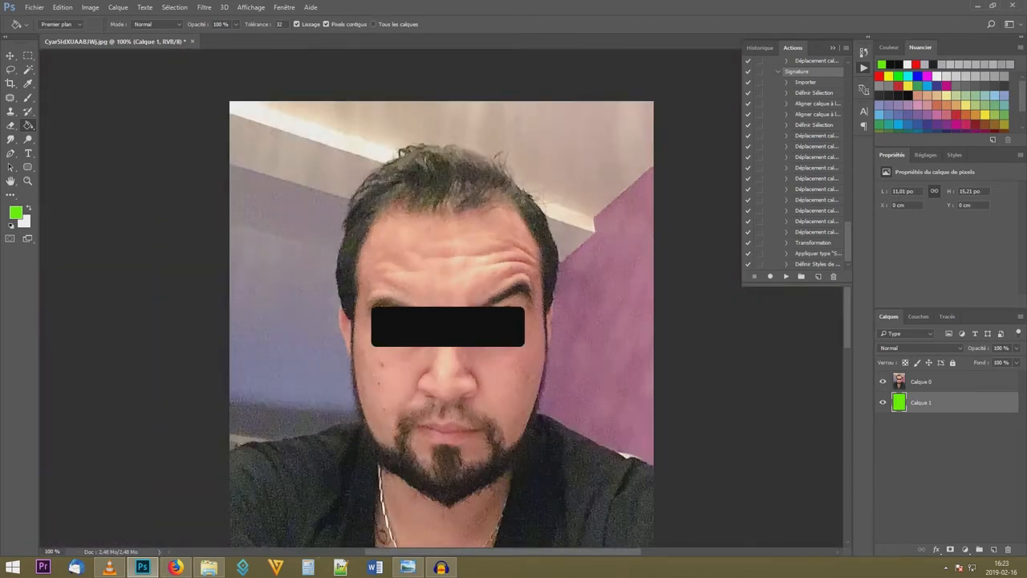
pyautogui.press('l')
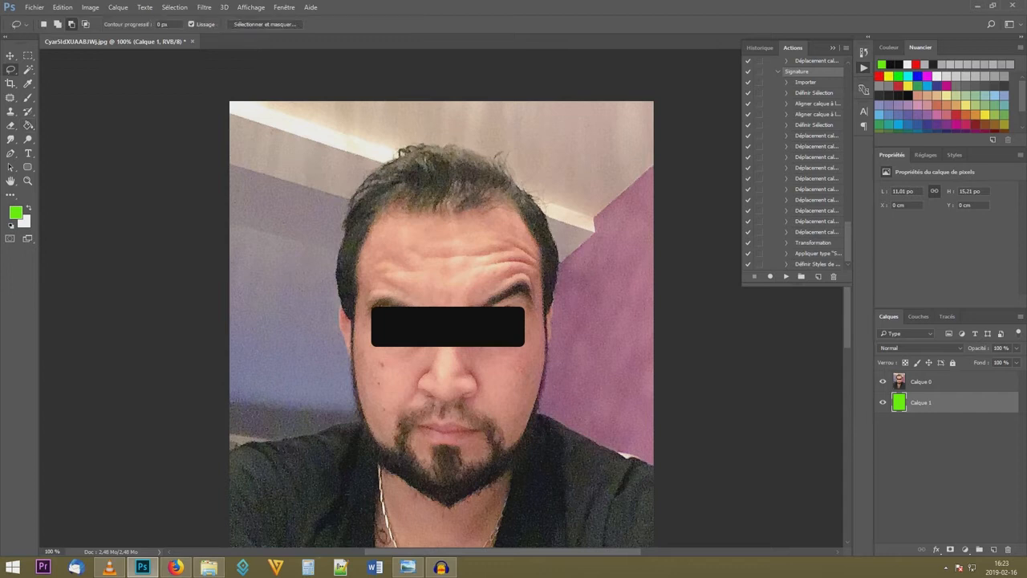
pyautogui.moveTo(340, 167)
pyautogui.mouseDown()
pyautogui.moveTo(406, 121)
pyautogui.moveTo(519, 148)
pyautogui.moveTo(561, 245)
pyautogui.moveTo(569, 296)
pyautogui.moveTo(544, 427)
pyautogui.moveTo(512, 506)
pyautogui.moveTo(422, 520)
pyautogui.moveTo(354, 478)
pyautogui.moveTo(321, 370)
pyautogui.moveTo(315, 219)
pyautogui.moveTo(351, 150)
pyautogui.mouseUp()
pyautogui.click(923, 382)
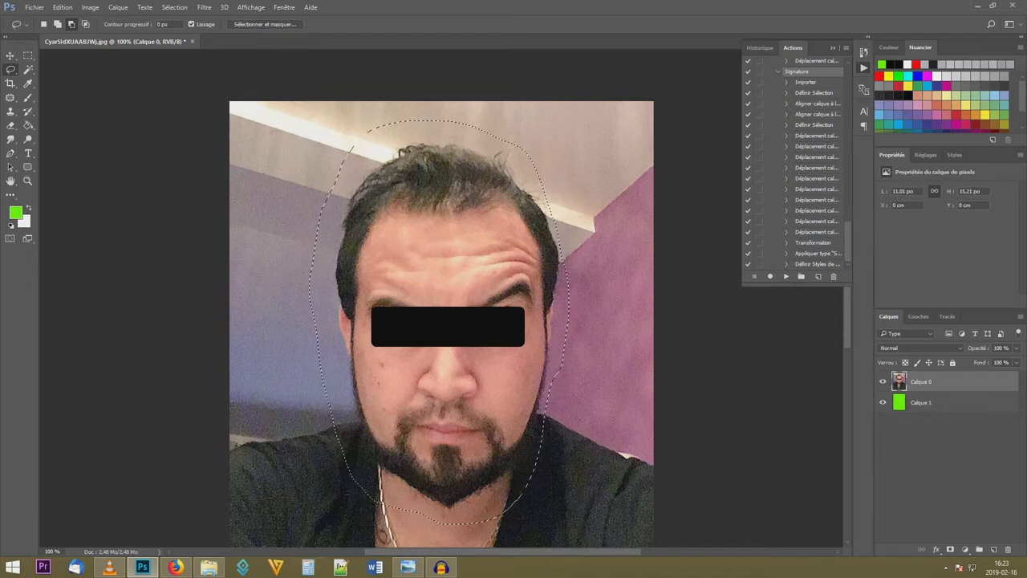
pyautogui.hotkey('ctrl', 'j')
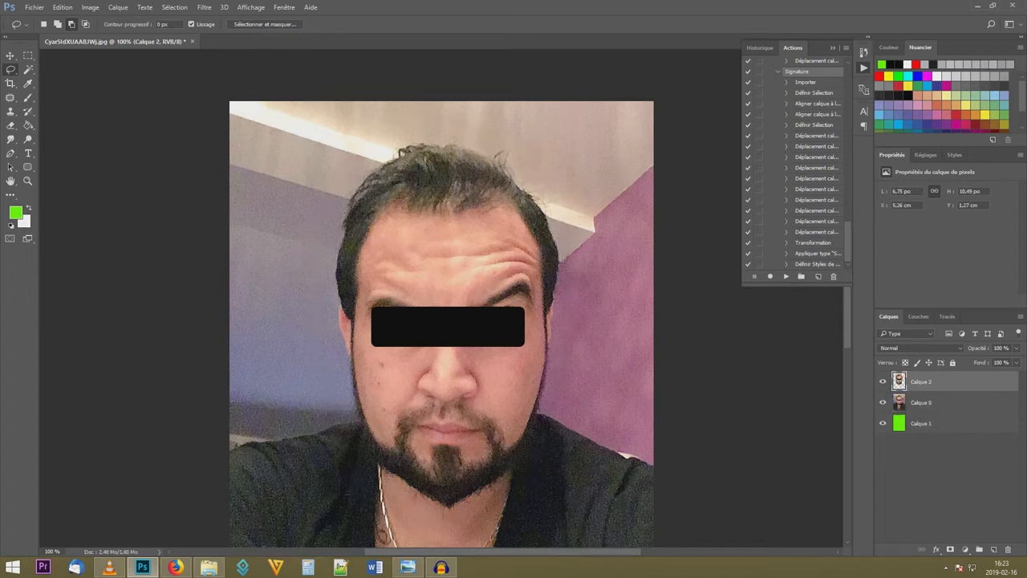
pyautogui.click(883, 402)
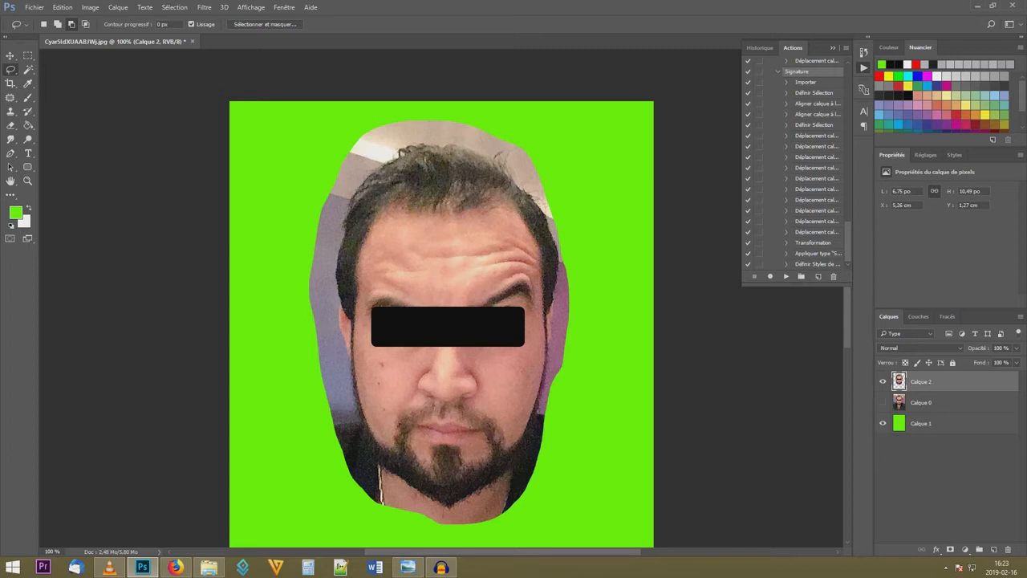
# Lasso the ear at the left of the head copy, adding its lower tip to the selection
pyautogui.hotkey('ctrl', '+')
pyautogui.hotkey('ctrl', '+')
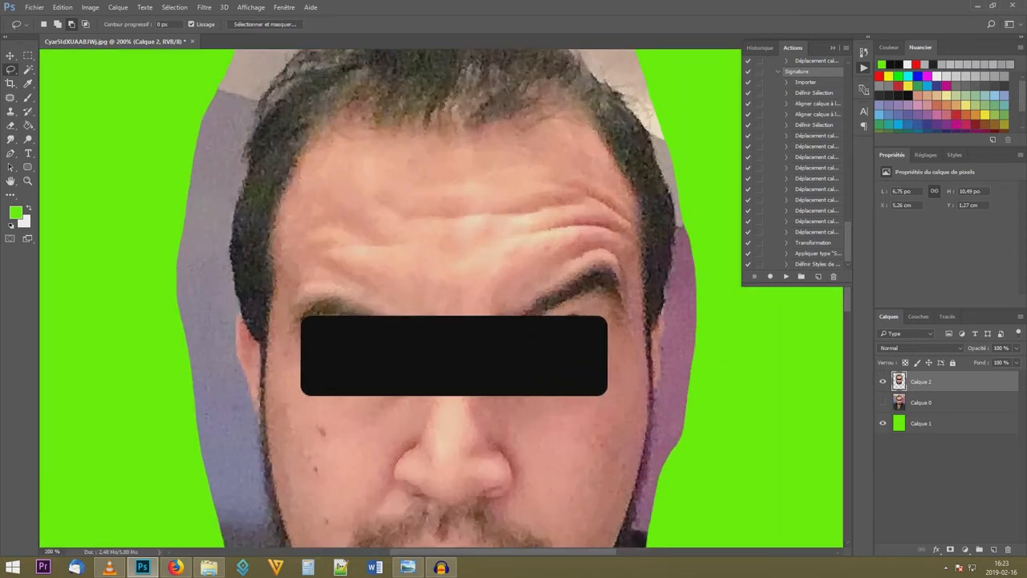
pyautogui.scroll(-3, 447, 298)
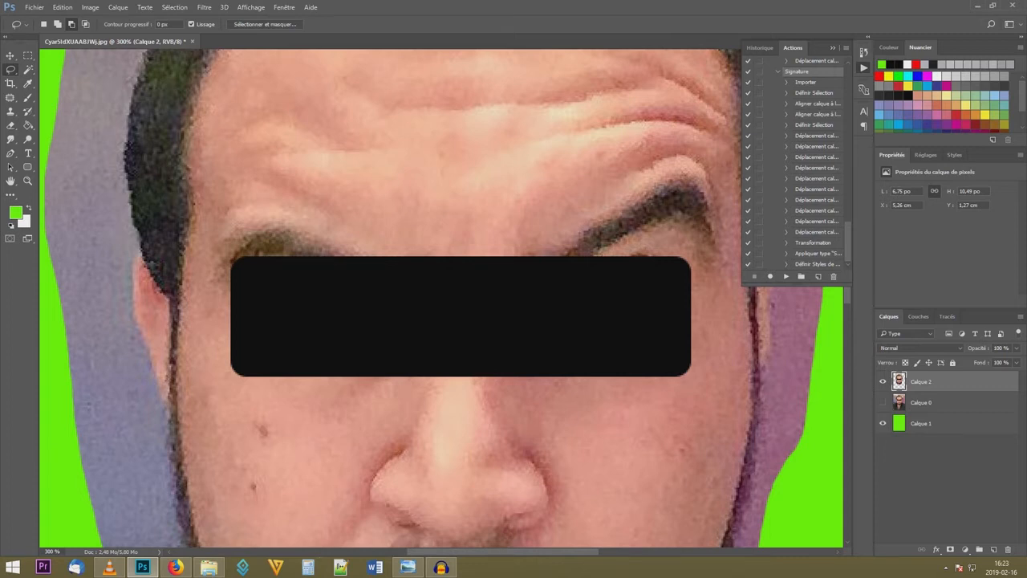
pyautogui.moveTo(137, 258)
pyautogui.mouseDown()
pyautogui.moveTo(154, 311)
pyautogui.moveTo(171, 272)
pyautogui.moveTo(144, 252)
pyautogui.mouseUp()
pyautogui.press('shift')
pyautogui.scroll(-2, 433, 298)
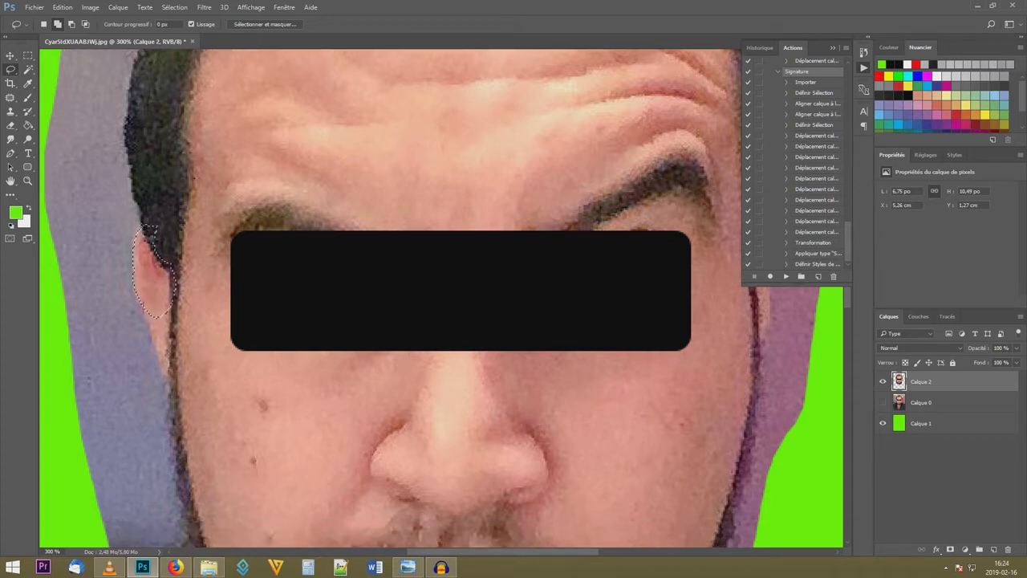
pyautogui.scroll(-2, 433, 298)
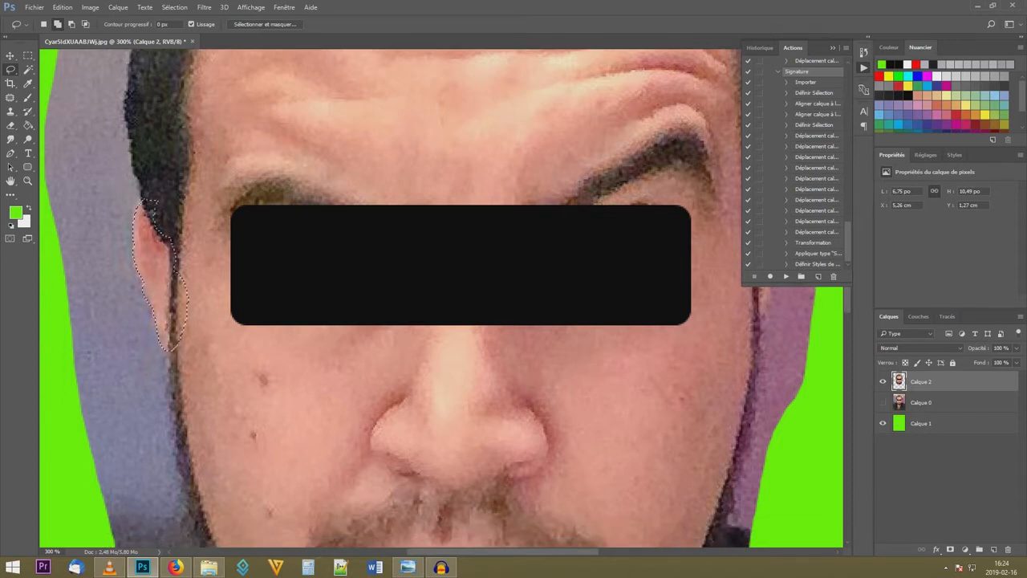
# Extend the lasso selection from the ear down along the sideburn and the outer edge of the cheek
pyautogui.hotkey('ctrl', '+')
pyautogui.hotkey('ctrl', '+')
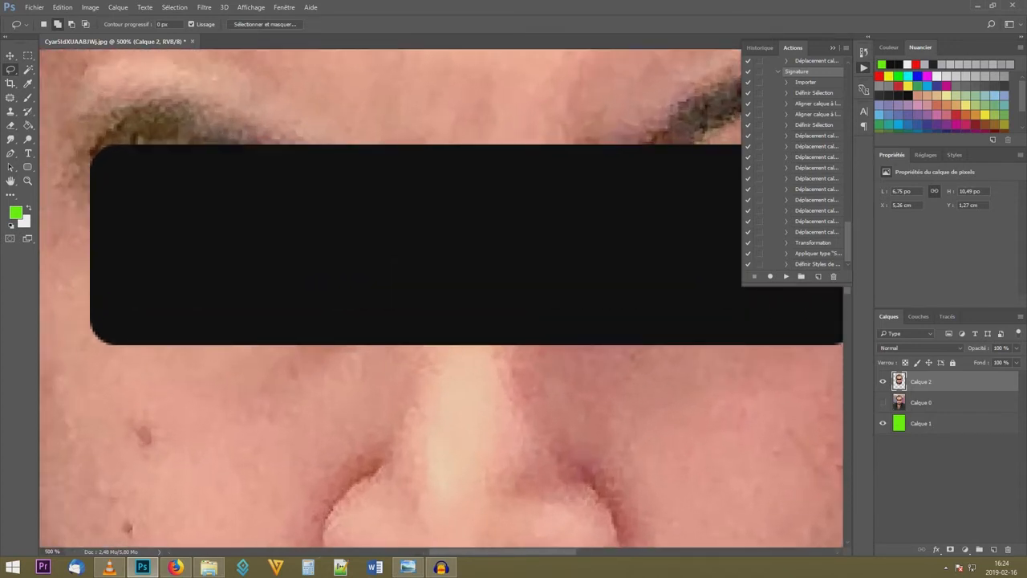
pyautogui.hscroll(-8, 434, 298)
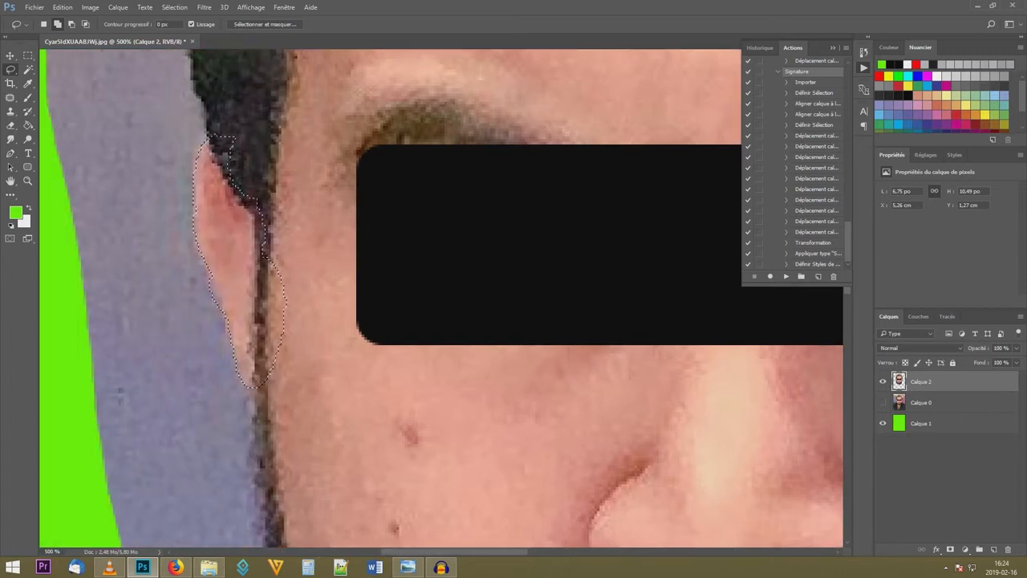
pyautogui.scroll(-6, 442, 298)
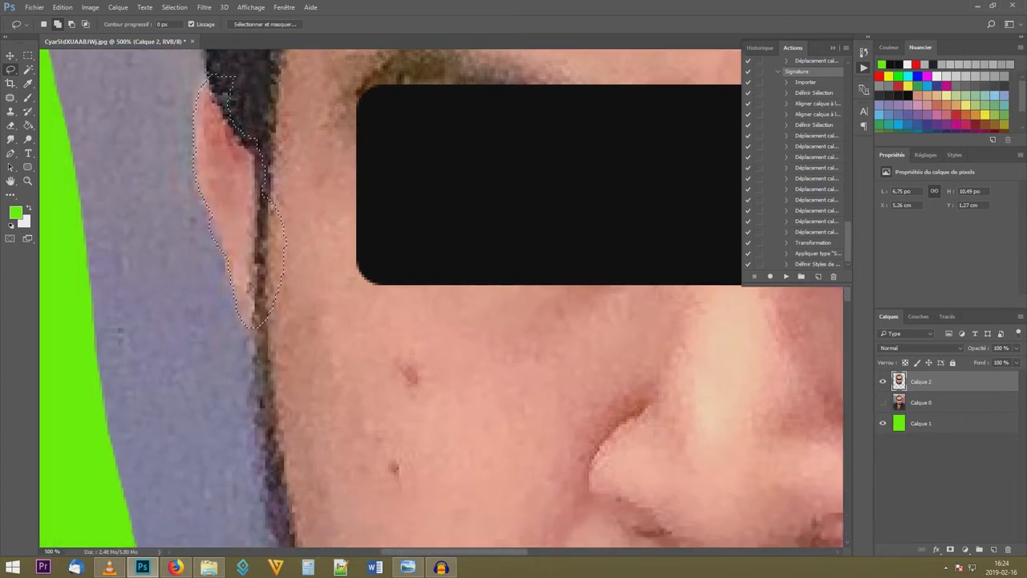
pyautogui.scroll(-6, 442, 298)
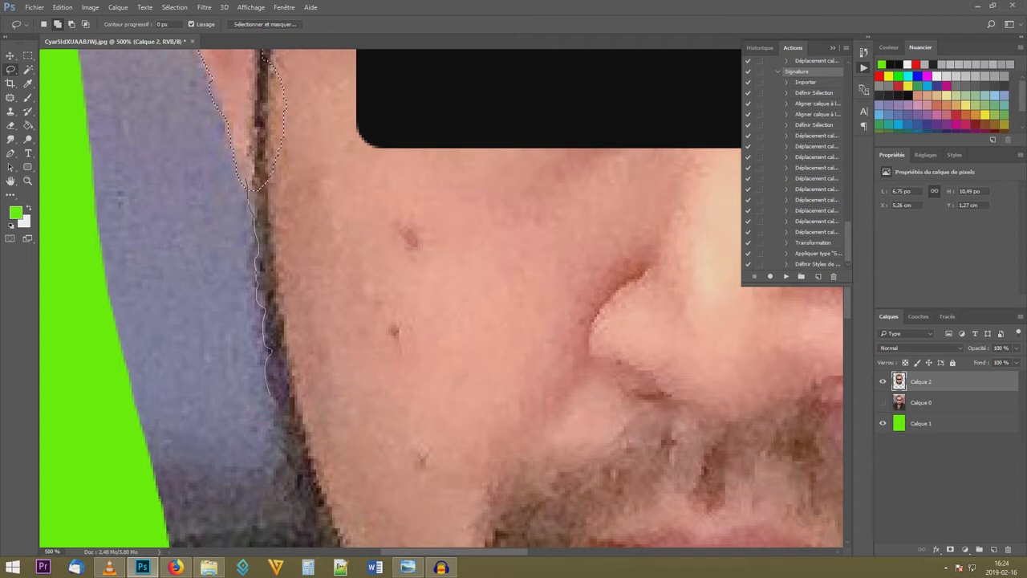
pyautogui.moveTo(307, 407); pyautogui.dragTo(269, 186)
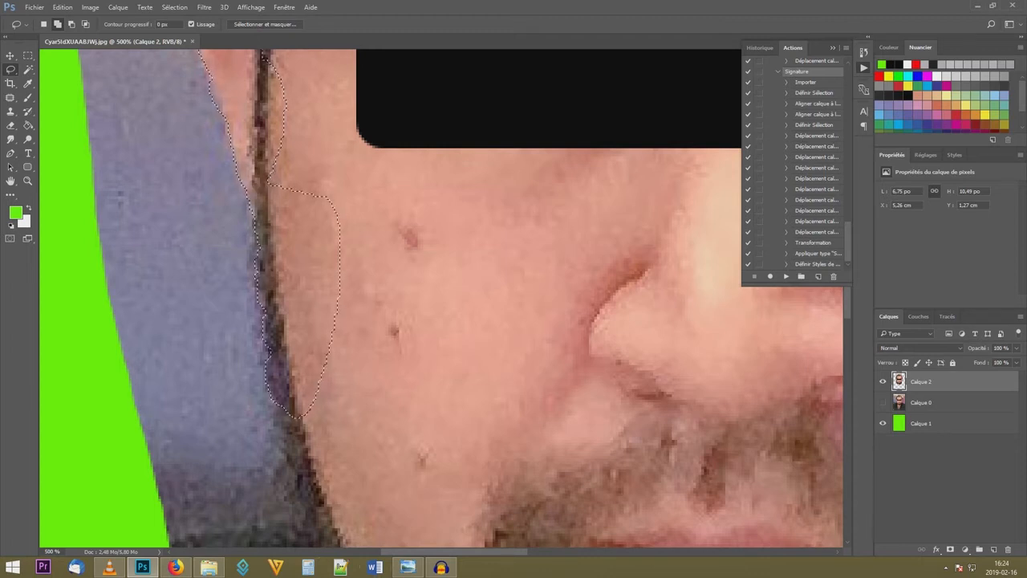
pyautogui.scroll(-5, 474, 297)
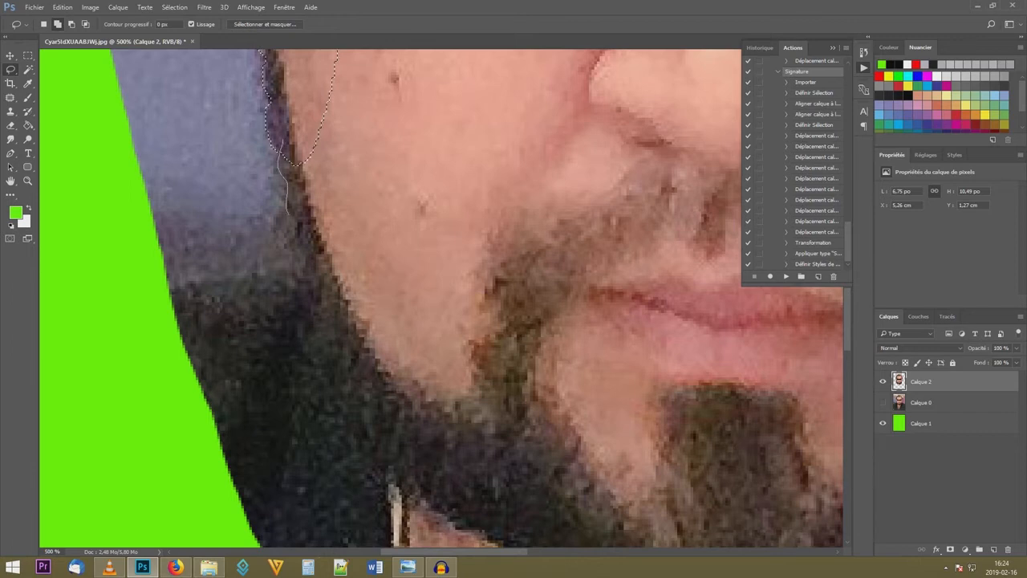
pyautogui.moveTo(290, 160); pyautogui.dragTo(294, 157)
pyautogui.scroll(-1, 297, 193)
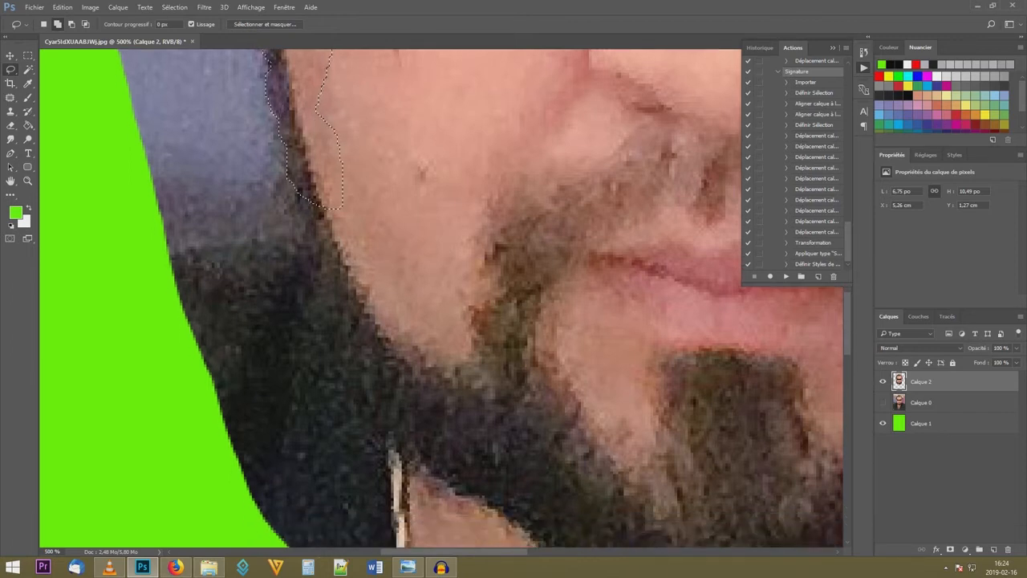
# Add the beard's outer edge along the jaw to the lasso selection, down to the top of the necklace
pyautogui.moveTo(351, 243); pyautogui.dragTo(345, 255)
pyautogui.moveTo(313, 218); pyautogui.dragTo(316, 242)
pyautogui.moveTo(332, 289)
pyautogui.mouseDown()
pyautogui.moveTo(355, 211)
pyautogui.moveTo(314, 216)
pyautogui.mouseUp()
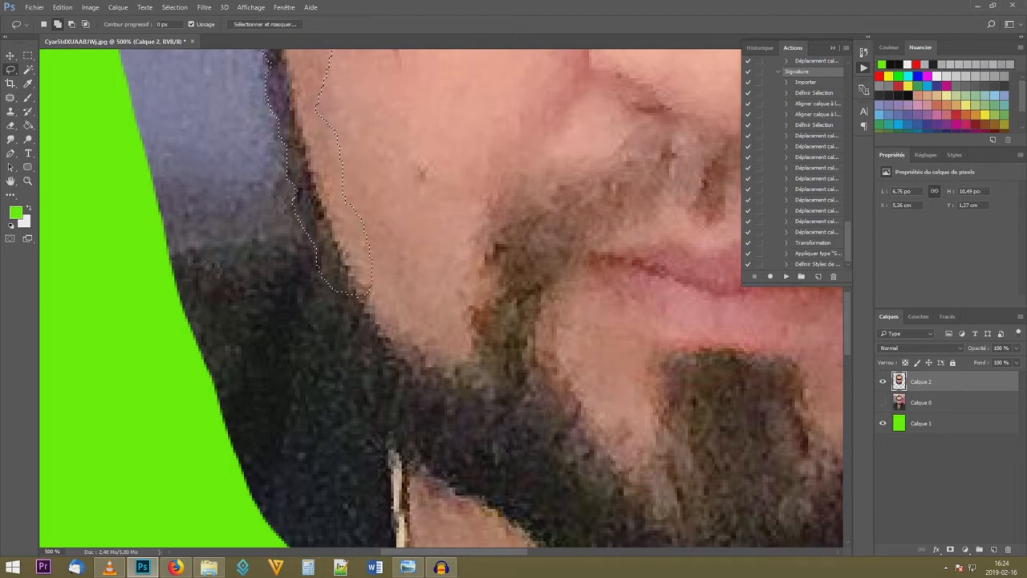
pyautogui.moveTo(319, 251); pyautogui.dragTo(316, 286)
pyautogui.moveTo(393, 338); pyautogui.dragTo(396, 335)
pyautogui.scroll(-1, 396, 336)
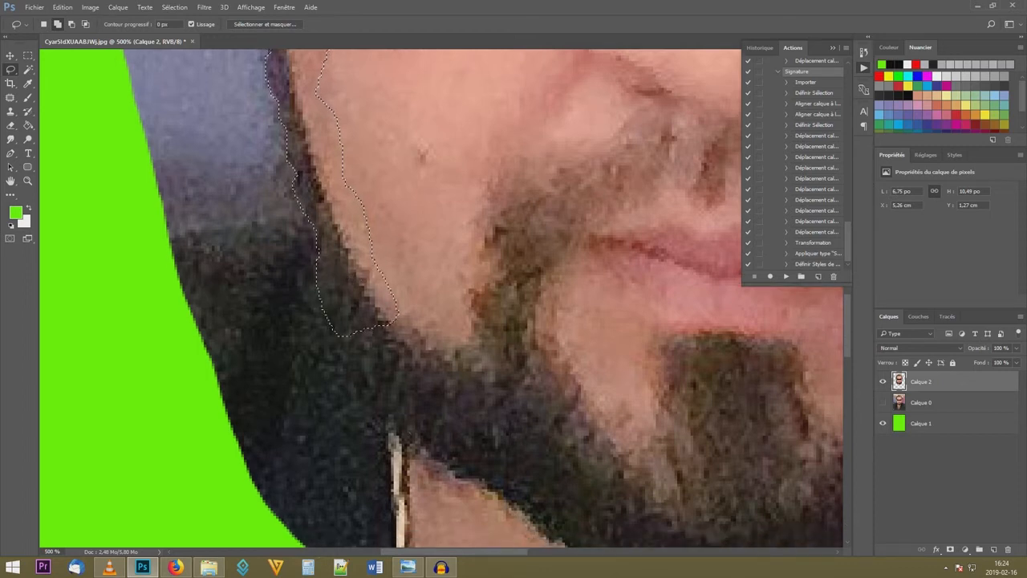
pyautogui.moveTo(408, 432)
pyautogui.mouseDown()
pyautogui.moveTo(400, 401)
pyautogui.moveTo(424, 388)
pyautogui.moveTo(415, 330)
pyautogui.mouseUp()
pyautogui.scroll(-5, 442, 297)
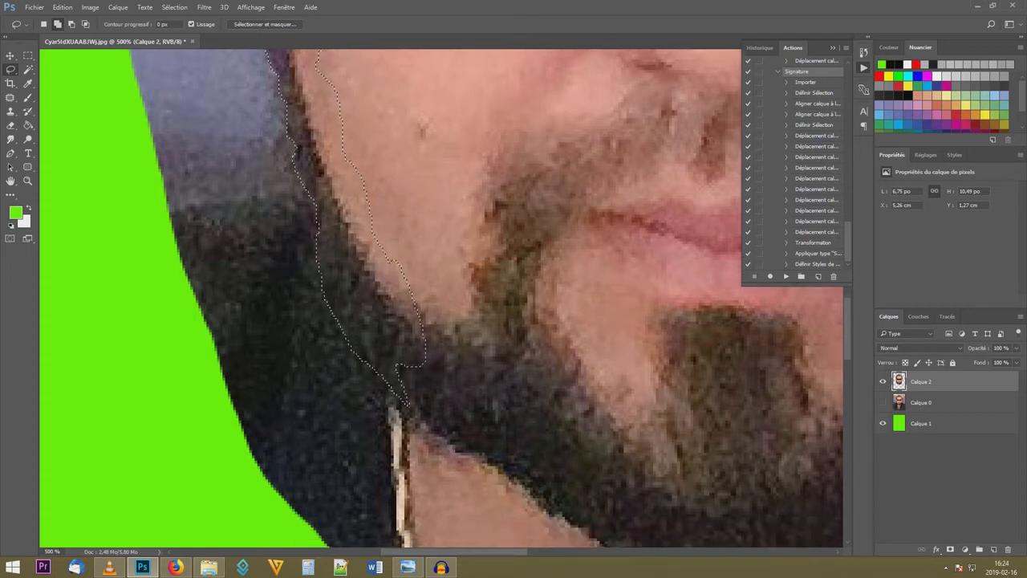
# Extend the lasso selection along the beard's lower edge from the necklace to the pointed tip of the chin
pyautogui.scroll(-2, 441, 297)
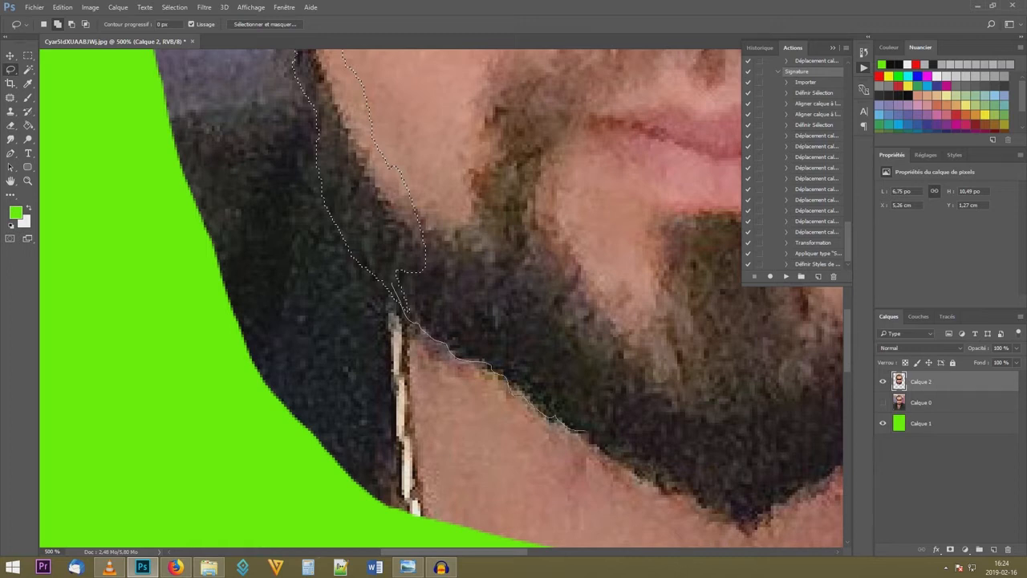
pyautogui.moveTo(610, 449); pyautogui.dragTo(383, 164)
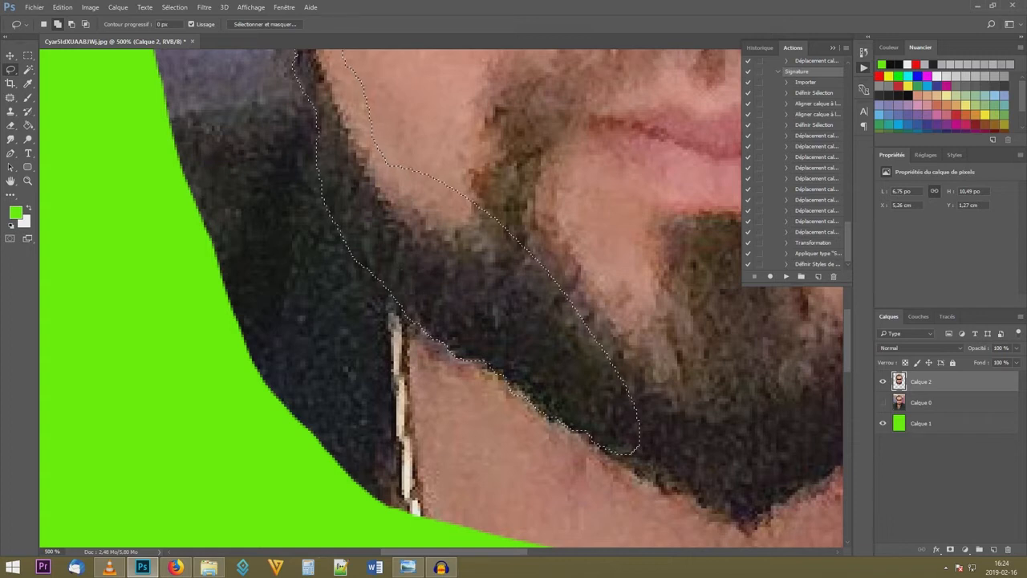
pyautogui.moveTo(681, 490)
pyautogui.mouseDown()
pyautogui.moveTo(610, 393)
pyautogui.moveTo(584, 394)
pyautogui.mouseUp()
pyautogui.hscroll(2, 441, 297)
pyautogui.scroll(-2, 442, 297)
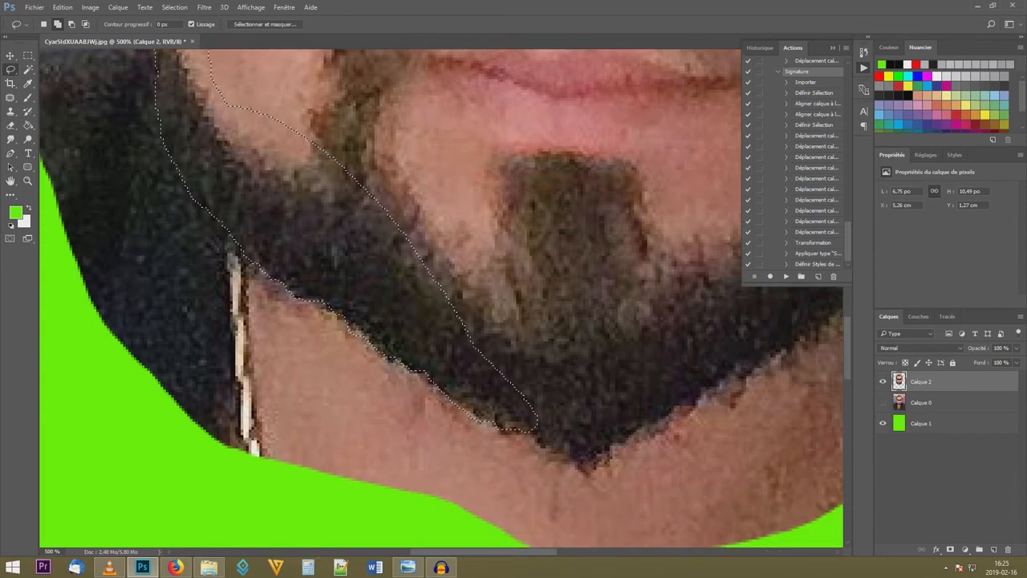
pyautogui.moveTo(599, 454); pyautogui.dragTo(500, 383)
pyautogui.hscroll(1, 441, 298)
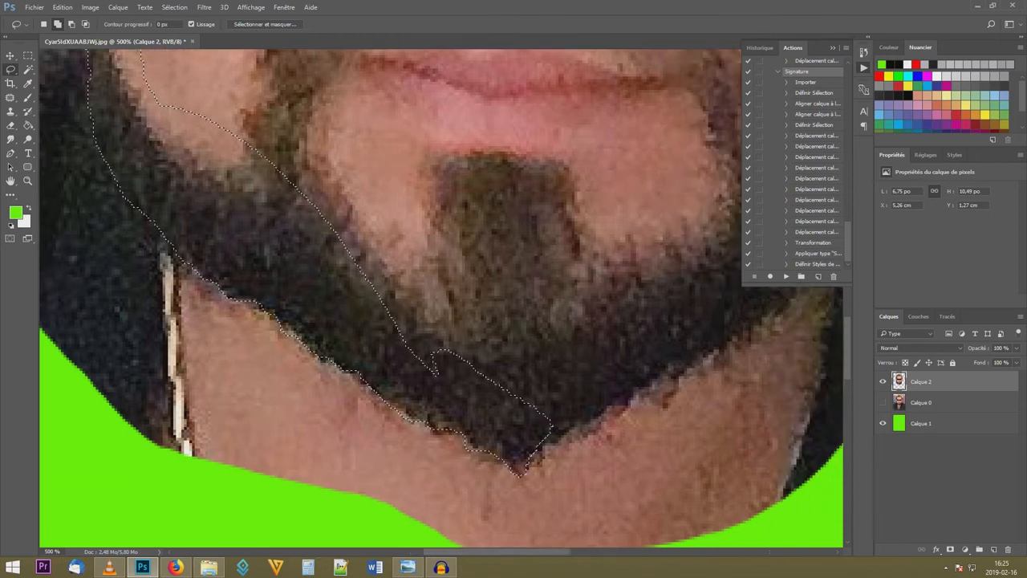
# Add the beard's lower edge beyond the chin tip to the lasso selection, including the beard area at the middle of the chin
pyautogui.hscroll(3, 442, 297)
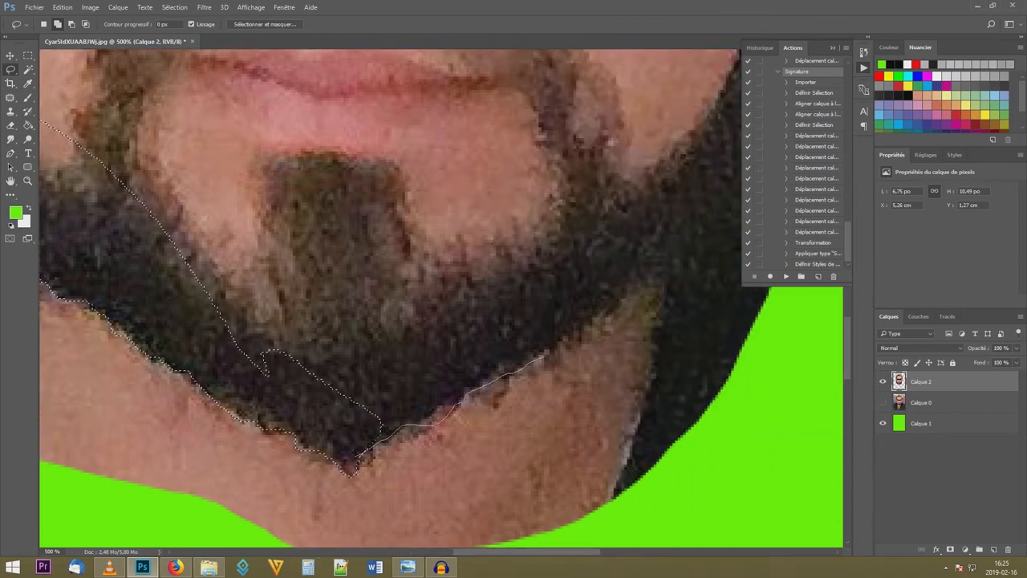
pyautogui.moveTo(622, 288)
pyautogui.mouseDown()
pyautogui.moveTo(475, 219)
pyautogui.moveTo(338, 390)
pyautogui.mouseUp()
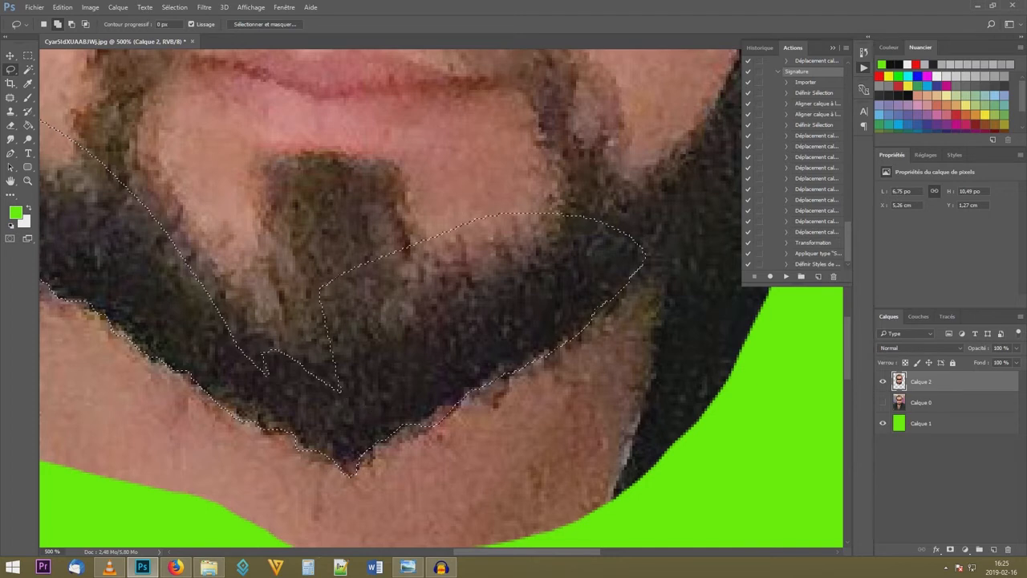
pyautogui.moveTo(314, 259)
pyautogui.mouseDown()
pyautogui.moveTo(233, 313)
pyautogui.moveTo(361, 390)
pyautogui.mouseUp()
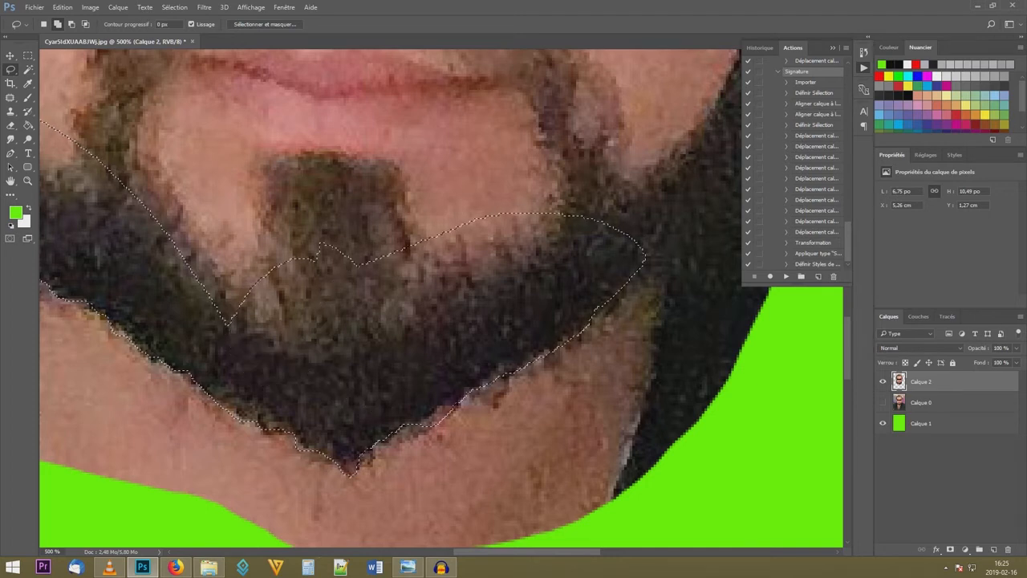
pyautogui.moveTo(514, 305); pyautogui.dragTo(341, 392)
# Continue the lasso selection up the opposite jaw along the beard's outer edge to where the beard meets the cheek
pyautogui.moveTo(450, 364); pyautogui.dragTo(465, 353)
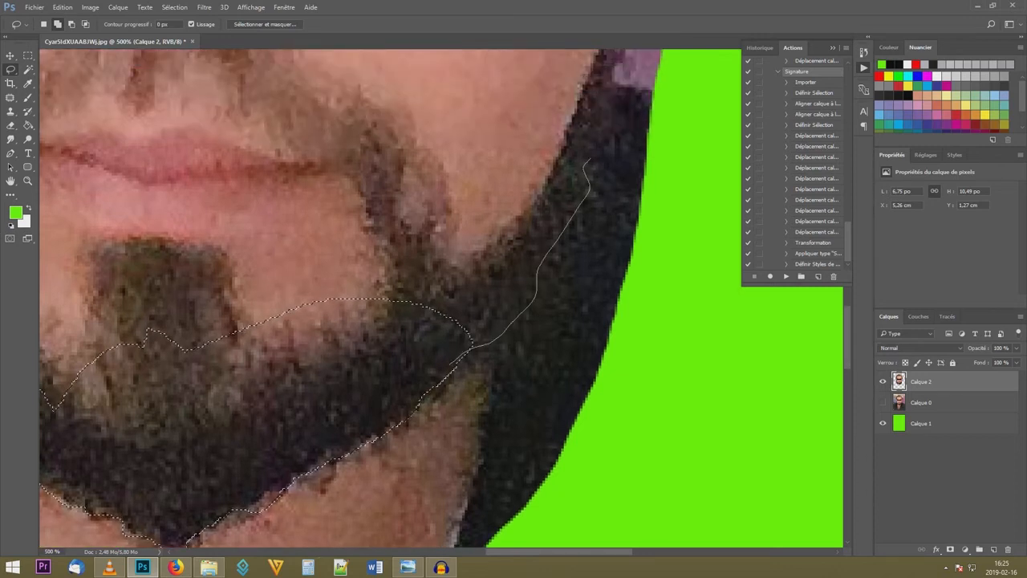
pyautogui.moveTo(560, 57); pyautogui.dragTo(418, 303)
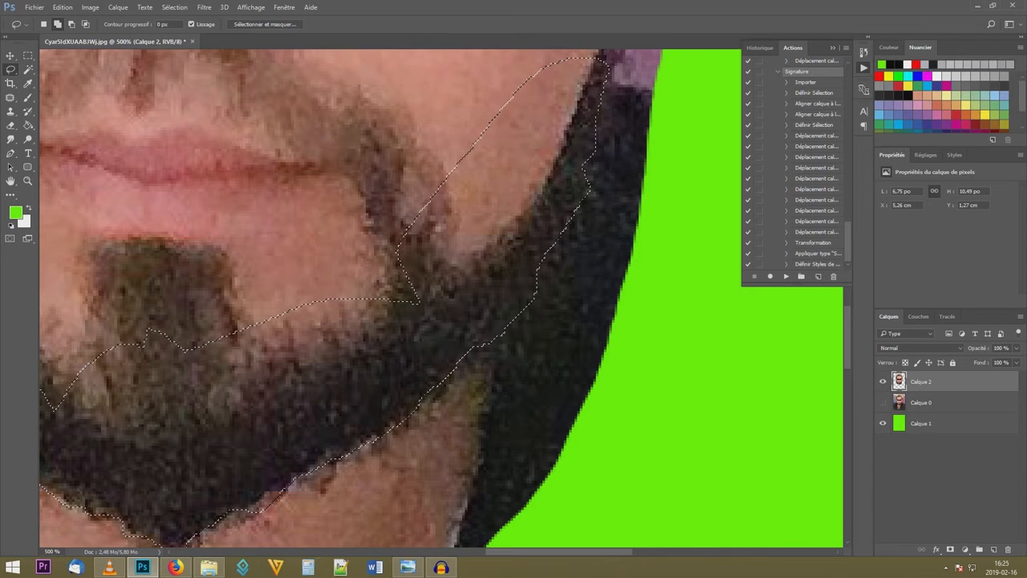
pyautogui.scroll(6, 418, 303)
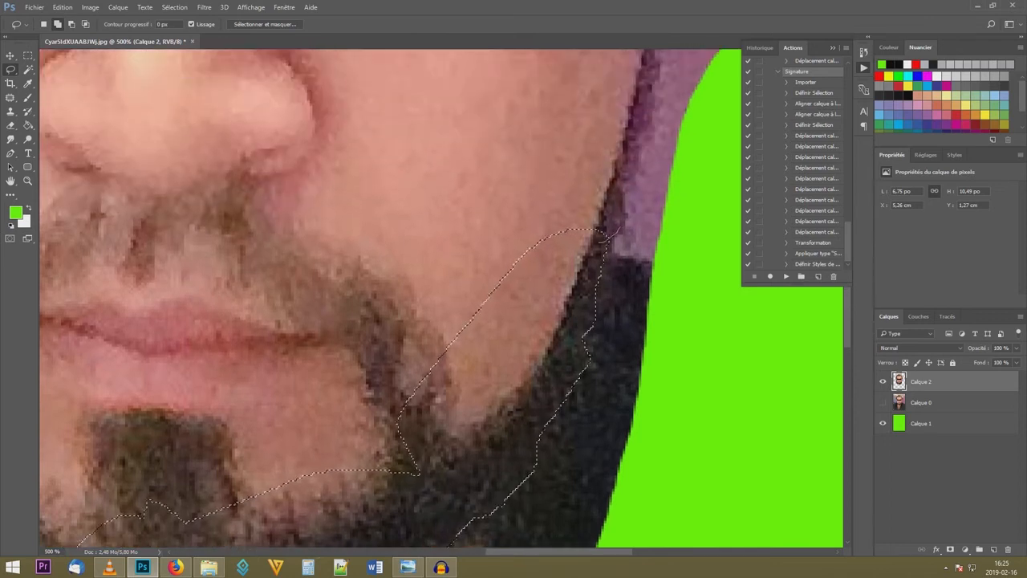
pyautogui.moveTo(616, 187); pyautogui.dragTo(549, 257)
# Add the outer edge of that cheek to the lasso selection, up to the lower tip of the ear
pyautogui.scroll(4, 549, 256)
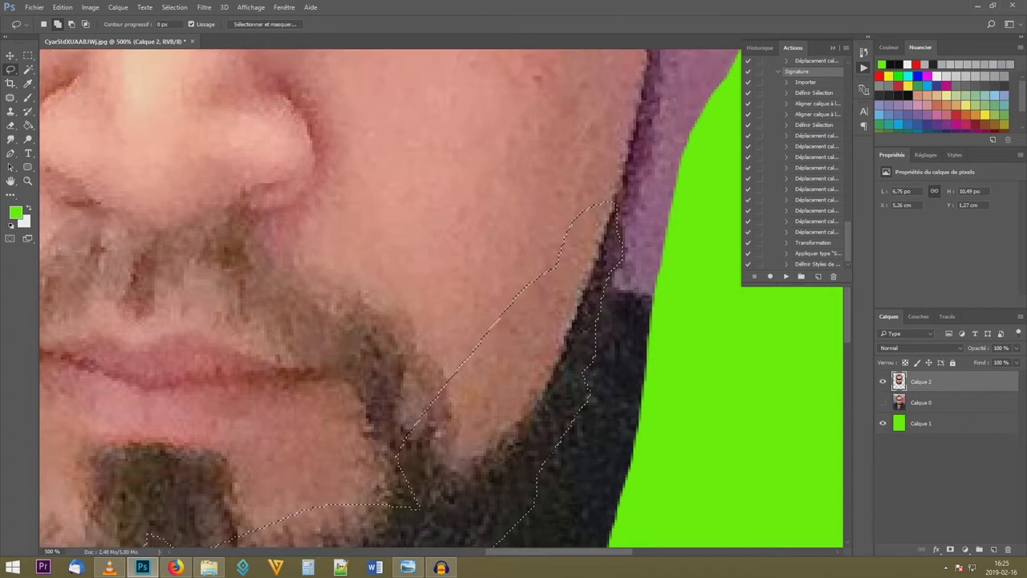
pyautogui.scroll(3, 390, 299)
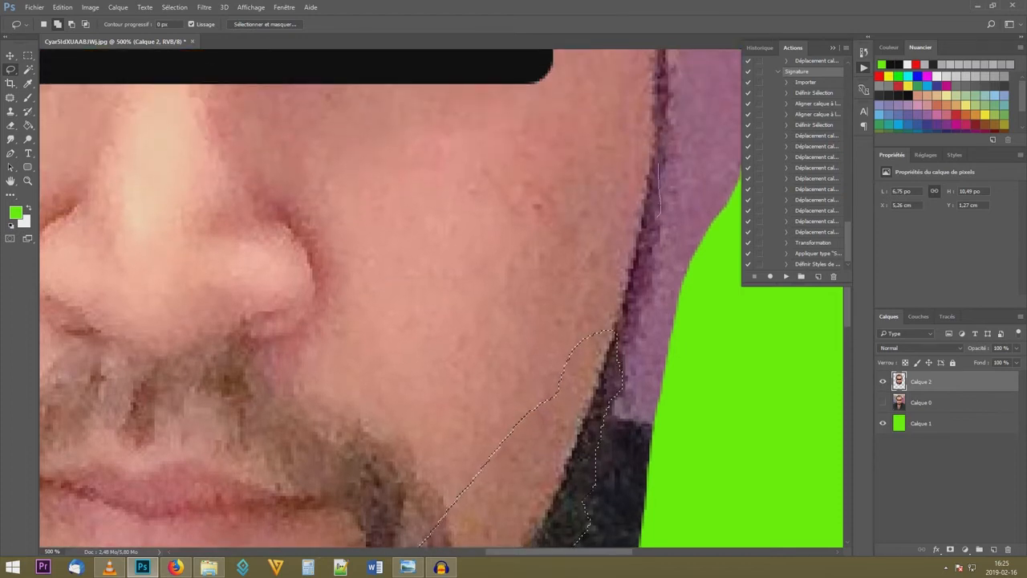
pyautogui.moveTo(566, 387); pyautogui.dragTo(618, 128)
pyautogui.scroll(4, 618, 128)
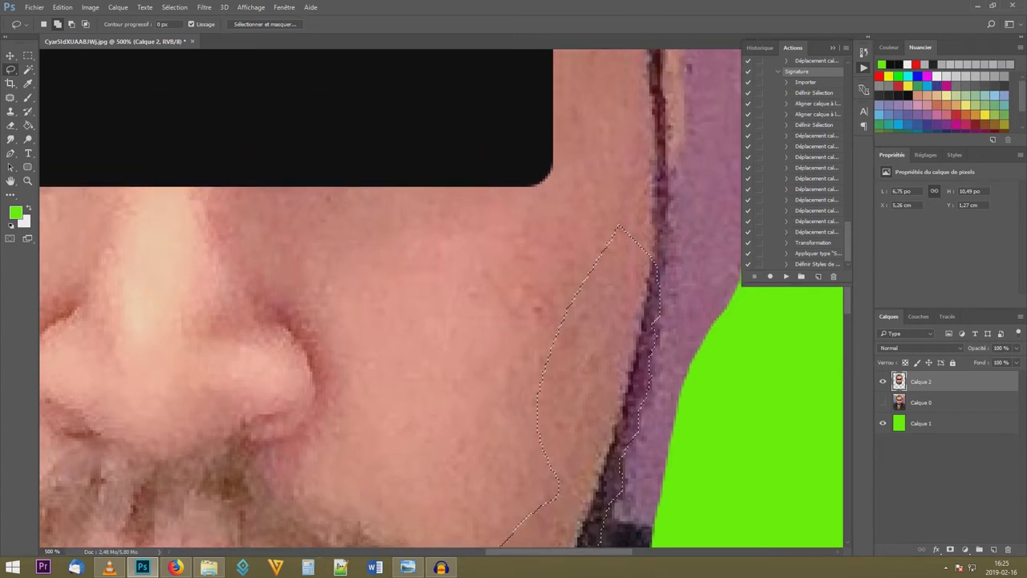
pyautogui.moveTo(661, 265)
pyautogui.mouseDown()
pyautogui.moveTo(613, 277)
pyautogui.moveTo(615, 158)
pyautogui.mouseUp()
# Add the narrow visible ear and the lower sideburn beside it to the lasso selection
pyautogui.scroll(4, 615, 158)
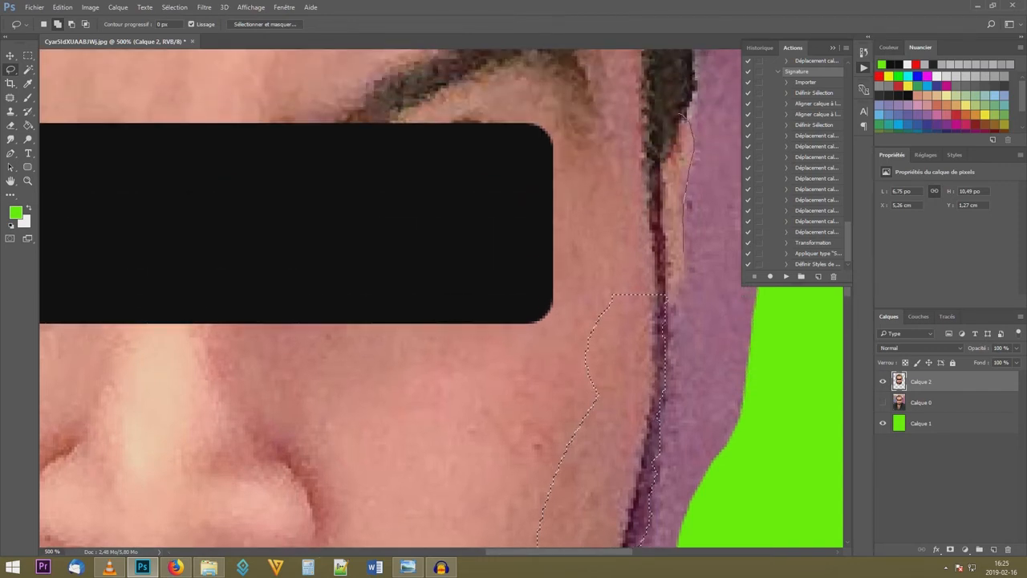
pyautogui.moveTo(676, 282)
pyautogui.mouseDown()
pyautogui.moveTo(638, 280)
pyautogui.moveTo(635, 156)
pyautogui.mouseUp()
pyautogui.scroll(2, 635, 157)
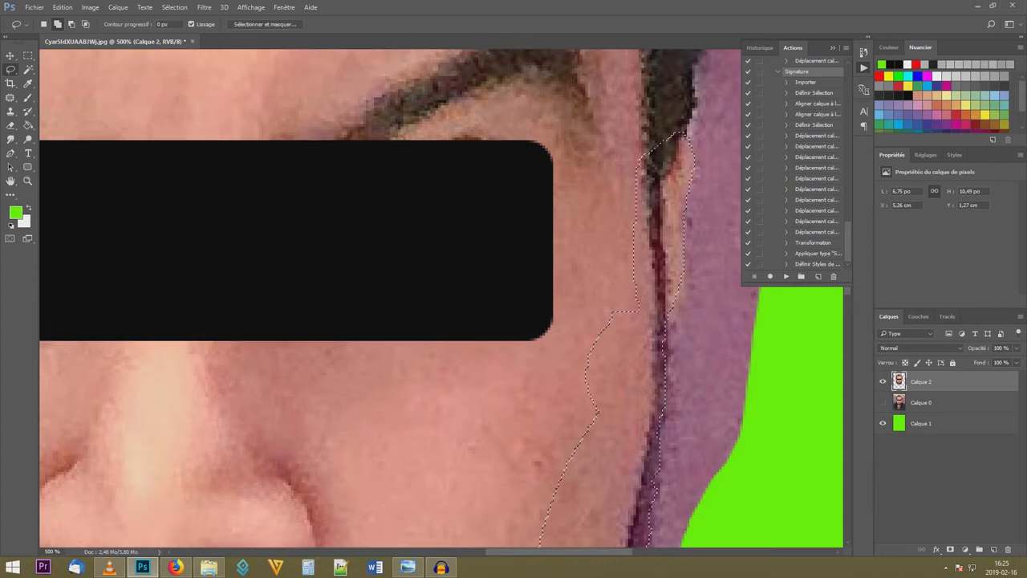
pyautogui.scroll(1, 400, 298)
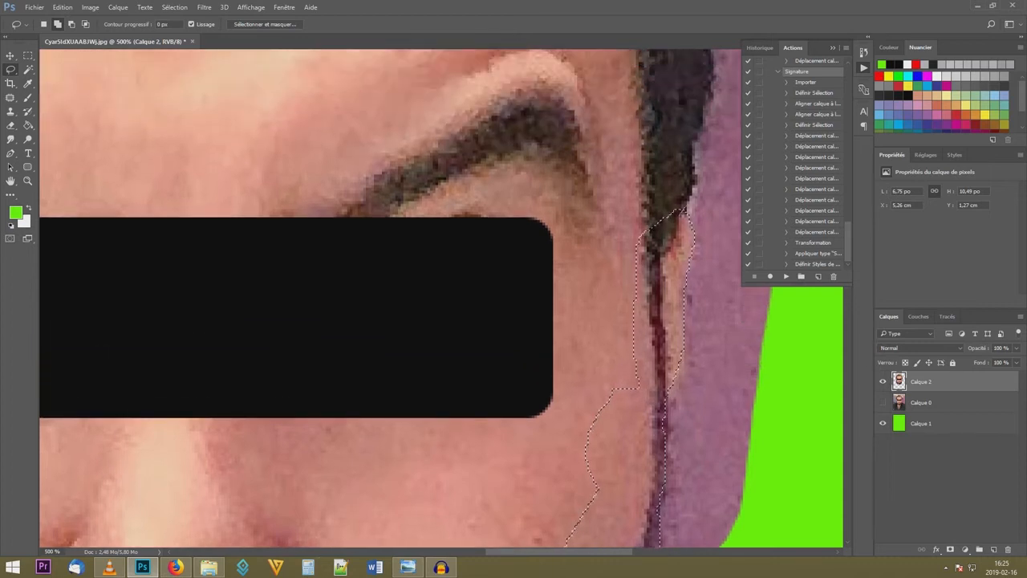
pyautogui.moveTo(695, 129)
pyautogui.mouseDown()
pyautogui.moveTo(652, 117)
pyautogui.moveTo(634, 258)
pyautogui.mouseUp()
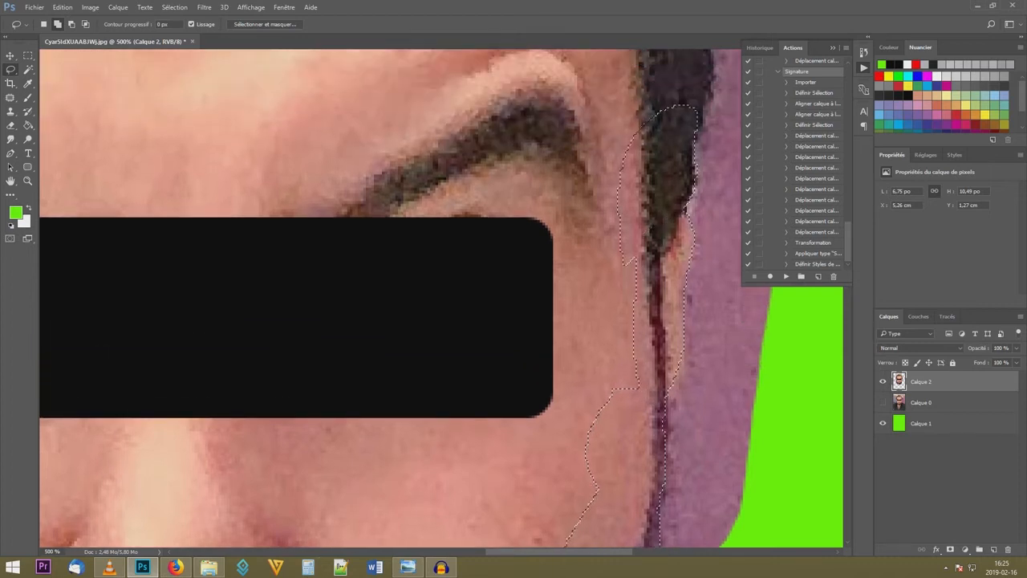
# Extend the lasso selection up the outer edge of the side hair, from the sideburn past the temple
pyautogui.scroll(4, 720, 127)
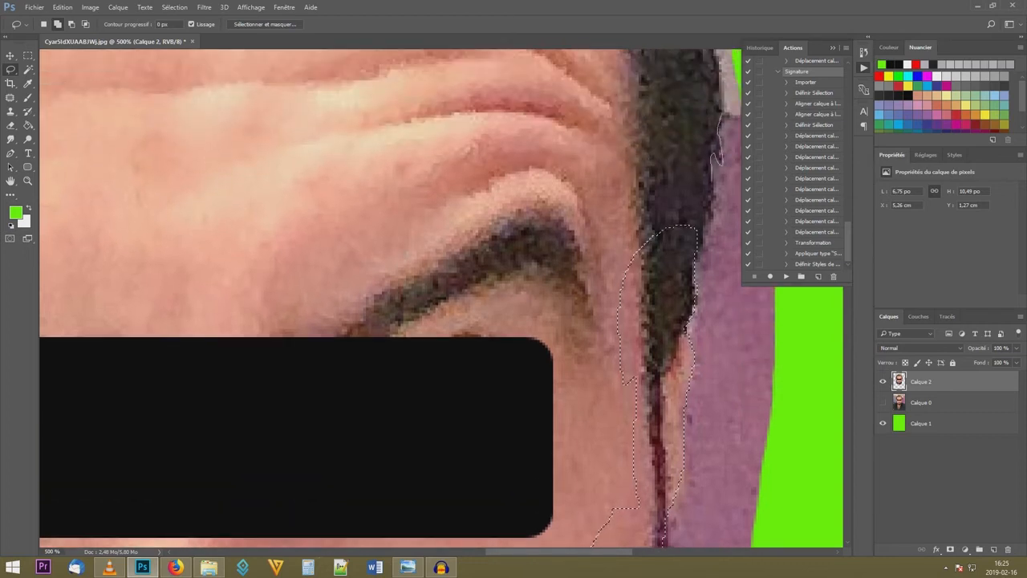
pyautogui.scroll(3, 408, 298)
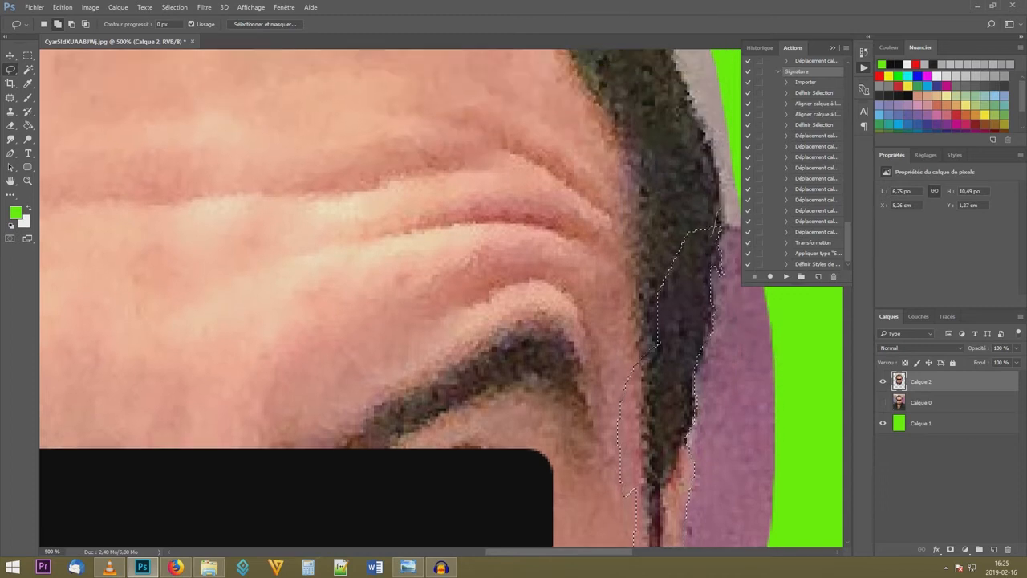
pyautogui.moveTo(690, 125); pyautogui.dragTo(690, 229)
pyautogui.scroll(1, 690, 229)
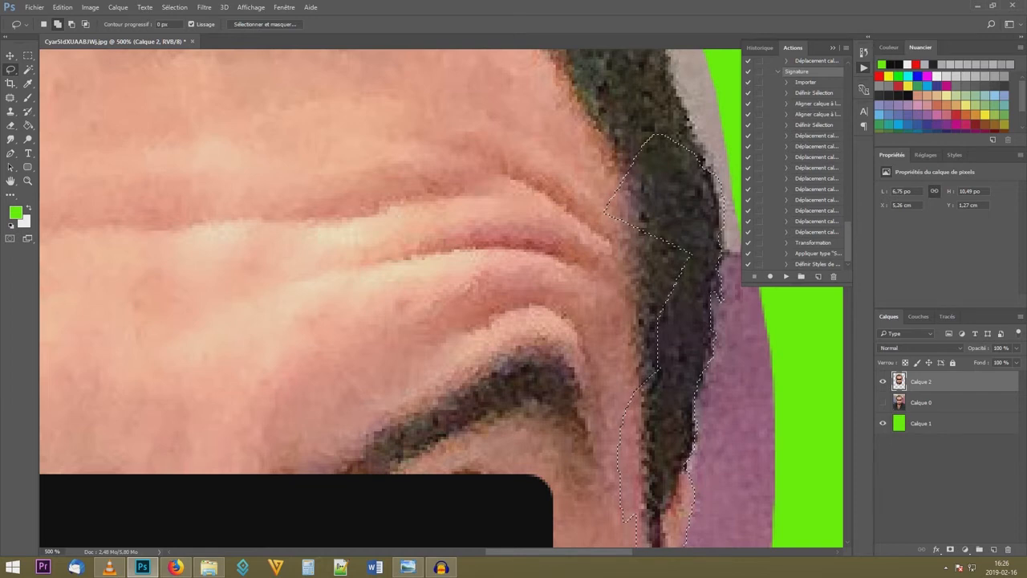
pyautogui.scroll(5, 691, 229)
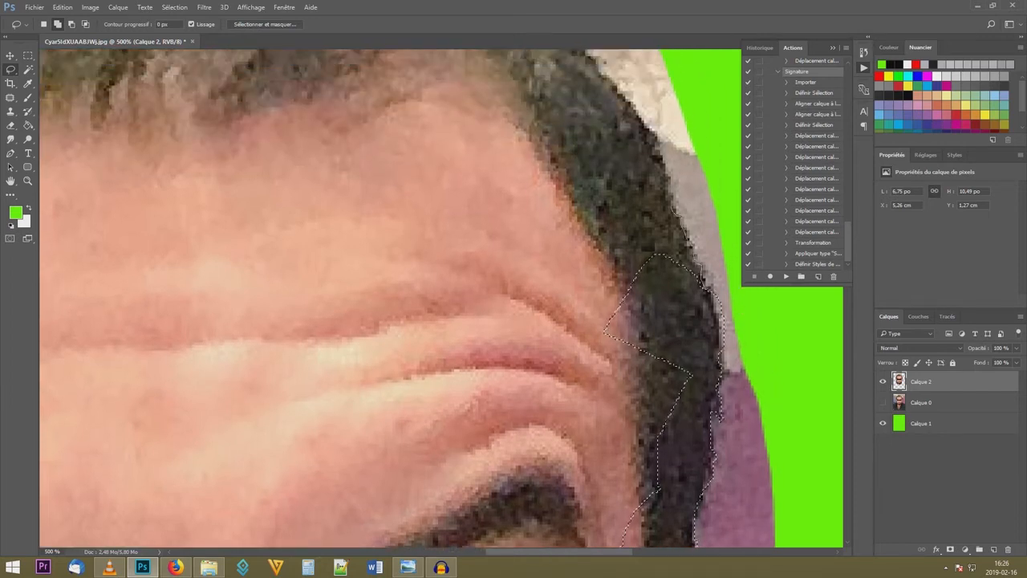
pyautogui.moveTo(631, 106)
pyautogui.mouseDown()
pyautogui.moveTo(514, 205)
pyautogui.moveTo(596, 348)
pyautogui.mouseUp()
# Add the hair's upper corner above the temple to the lasso selection, following its outline onto the top of the head
pyautogui.scroll(4, 642, 149)
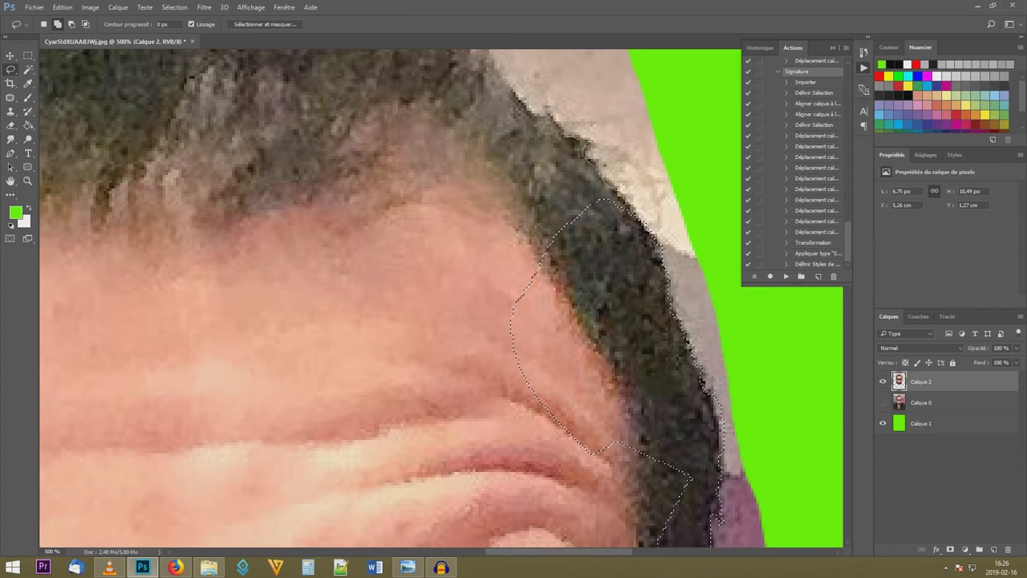
pyautogui.moveTo(546, 115); pyautogui.dragTo(447, 118)
pyautogui.scroll(1, 562, 177)
pyautogui.moveTo(614, 246)
pyautogui.mouseDown()
pyautogui.moveTo(593, 213)
pyautogui.moveTo(598, 456)
pyautogui.mouseUp()
pyautogui.scroll(4, 598, 456)
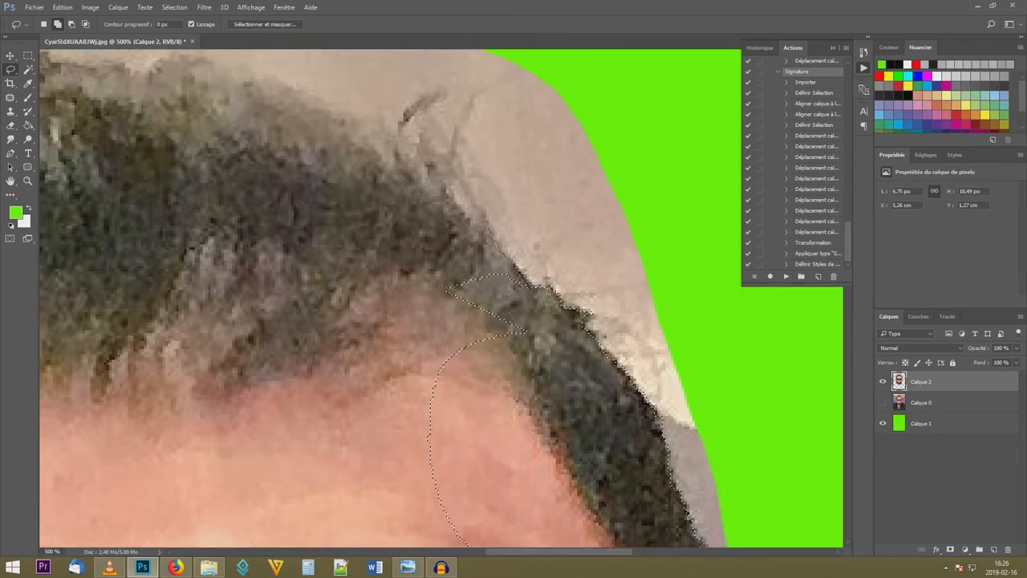
pyautogui.moveTo(348, 117)
pyautogui.mouseDown()
pyautogui.moveTo(193, 158)
pyautogui.moveTo(459, 423)
pyautogui.moveTo(505, 341)
pyautogui.moveTo(518, 364)
pyautogui.mouseUp()
pyautogui.scroll(1, 518, 364)
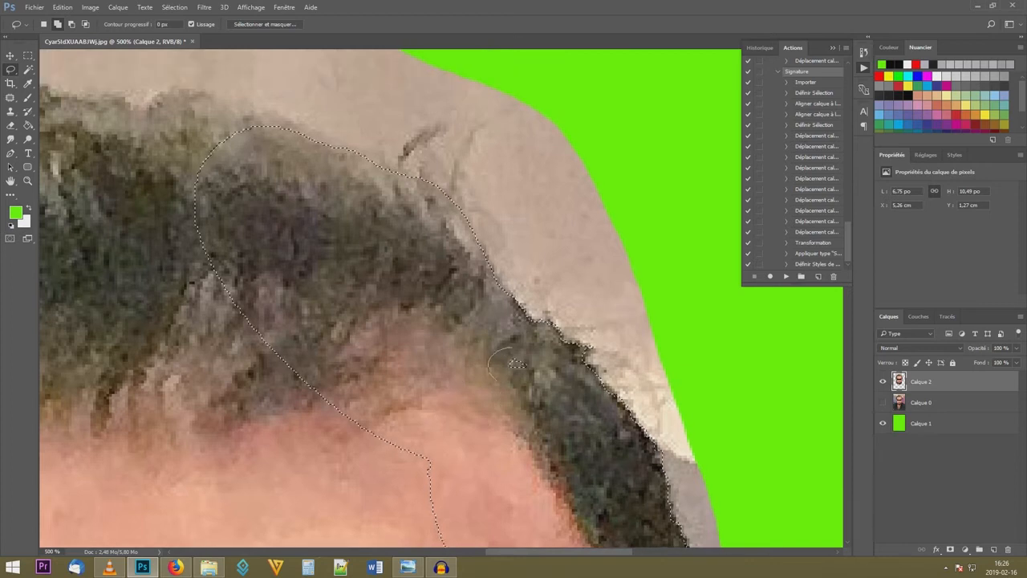
# Lasso along the top outline of the hair across the head, adding the hair beneath it to the selection
pyautogui.hscroll(-2, 518, 363)
pyautogui.hscroll(-8, 442, 301)
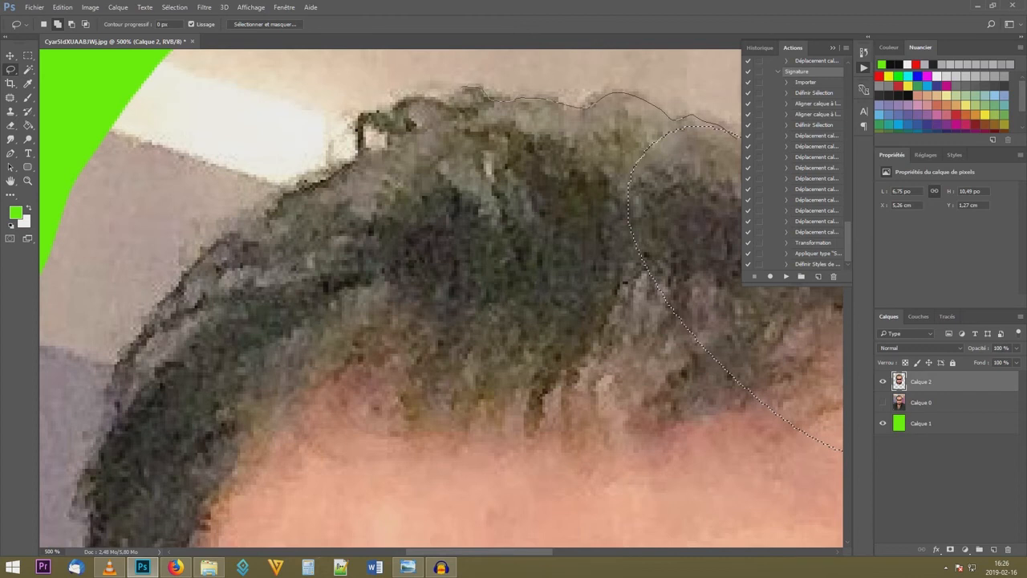
pyautogui.moveTo(353, 128)
pyautogui.mouseDown()
pyautogui.moveTo(507, 242)
pyautogui.moveTo(681, 201)
pyautogui.moveTo(706, 129)
pyautogui.mouseUp()
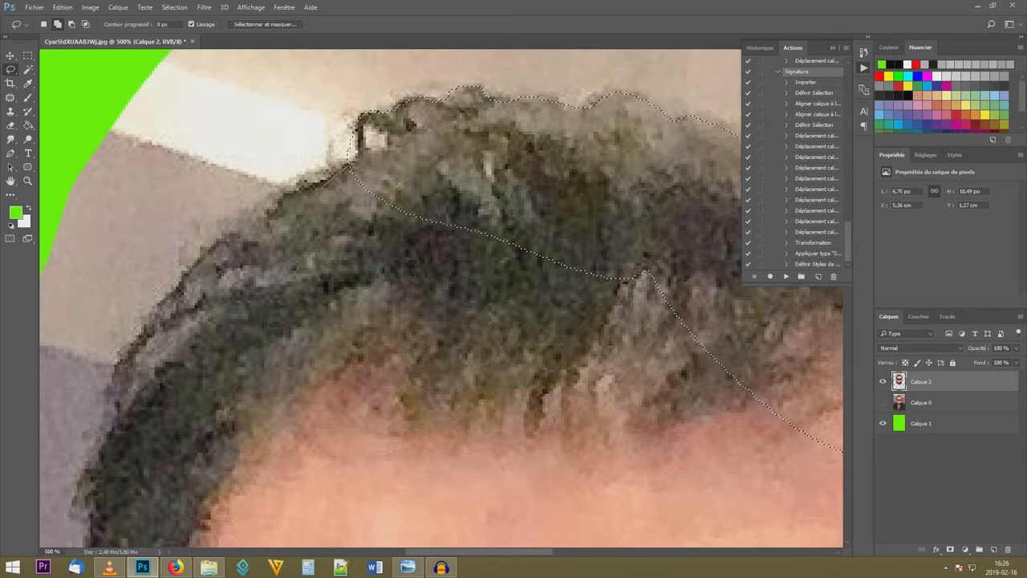
pyautogui.moveTo(227, 242)
pyautogui.mouseDown()
pyautogui.moveTo(298, 313)
pyautogui.moveTo(373, 181)
pyautogui.moveTo(357, 218)
pyautogui.moveTo(567, 242)
pyautogui.moveTo(720, 352)
pyautogui.mouseUp()
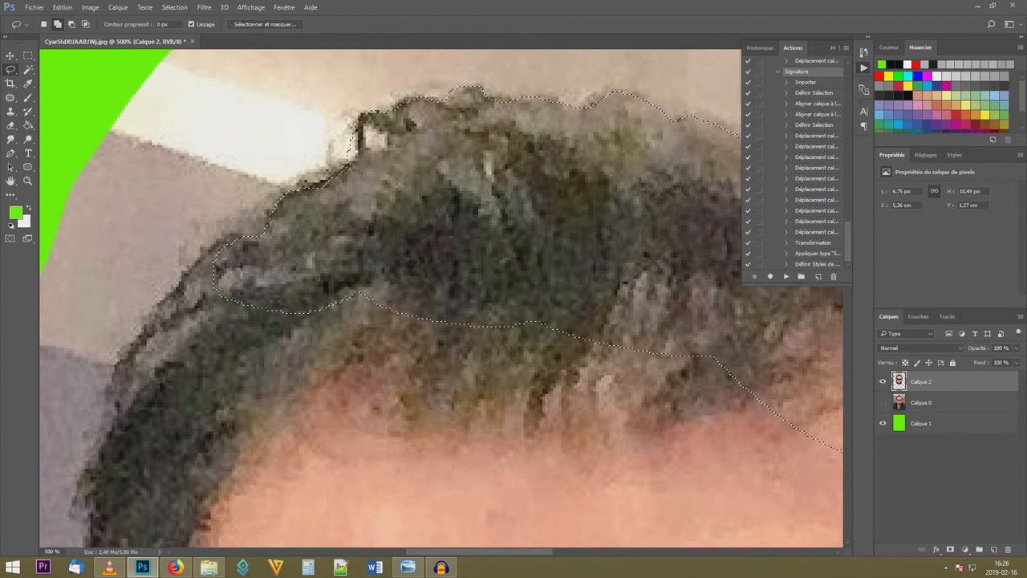
# Extend the lasso selection down the hair's outer edge on the far side of the head, past the forehead hairline
pyautogui.moveTo(158, 303)
pyautogui.mouseDown()
pyautogui.moveTo(164, 365)
pyautogui.moveTo(299, 314)
pyautogui.mouseUp()
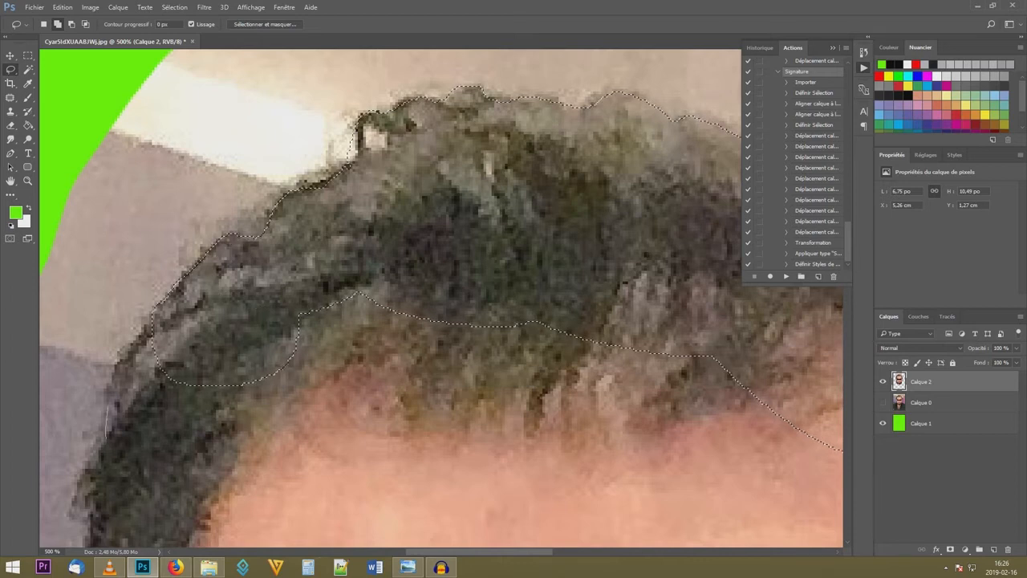
pyautogui.moveTo(106, 433); pyautogui.dragTo(232, 378)
pyautogui.scroll(-1, 231, 378)
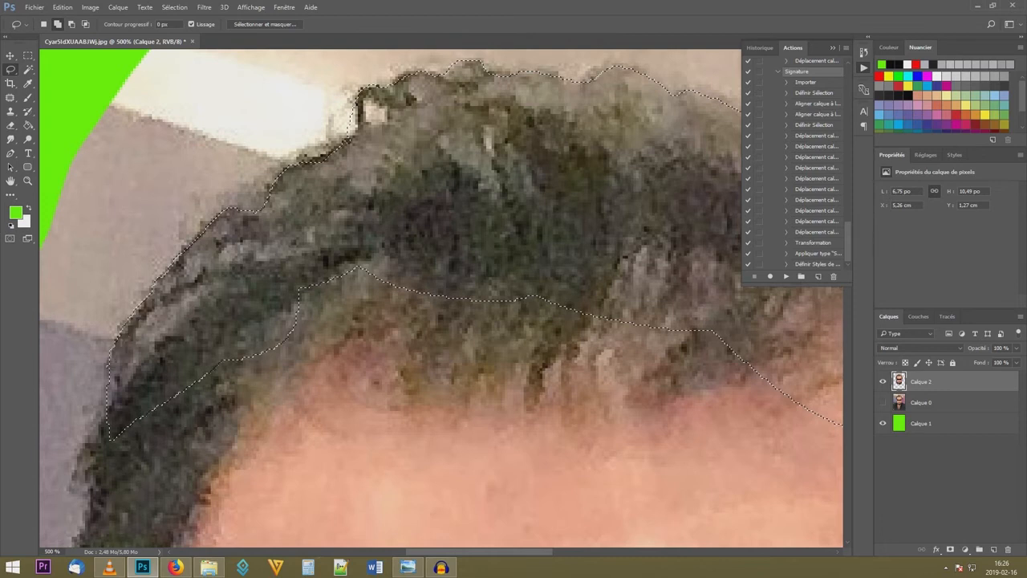
pyautogui.scroll(-4, 442, 297)
pyautogui.moveTo(120, 295); pyautogui.dragTo(90, 334)
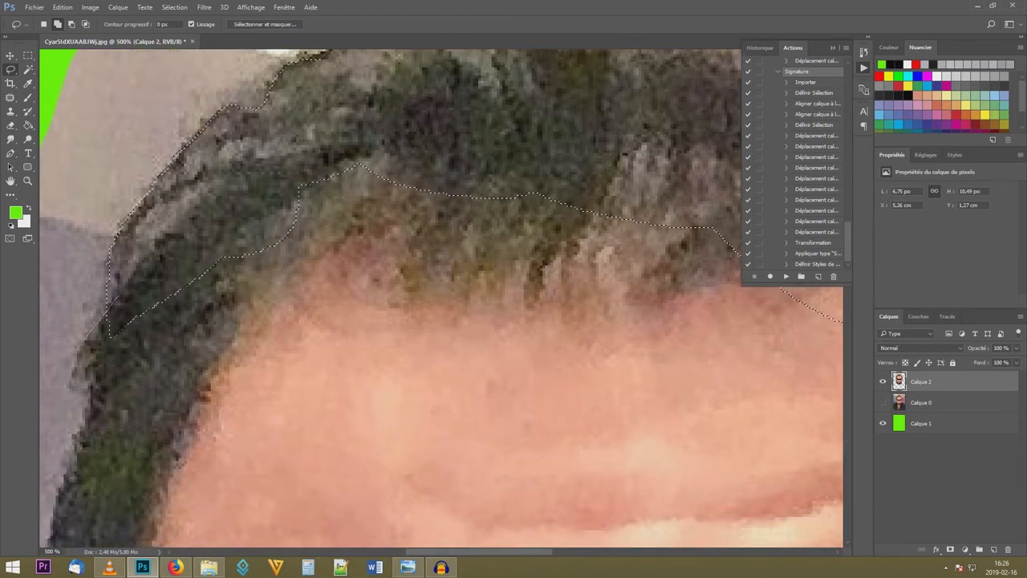
pyautogui.moveTo(113, 394); pyautogui.dragTo(186, 299)
pyautogui.scroll(-3, 95, 314)
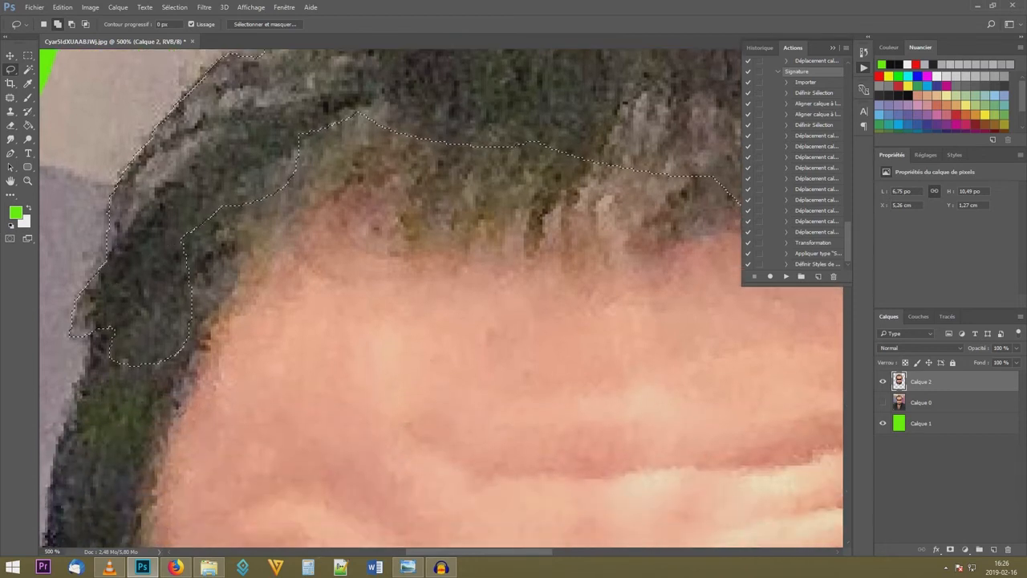
pyautogui.moveTo(72, 407)
pyautogui.mouseDown()
pyautogui.moveTo(173, 341)
pyautogui.moveTo(186, 319)
pyautogui.mouseUp()
# Add the remaining side hair down to the first ear, joining the lasso selection to the starting ear area
pyautogui.scroll(-7, 186, 320)
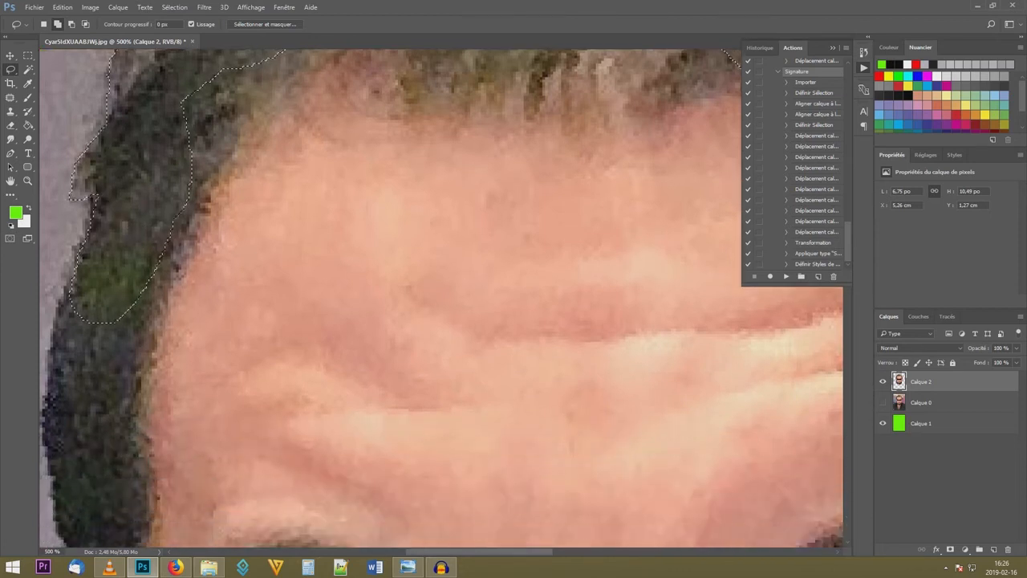
pyautogui.hscroll(-8, 441, 302)
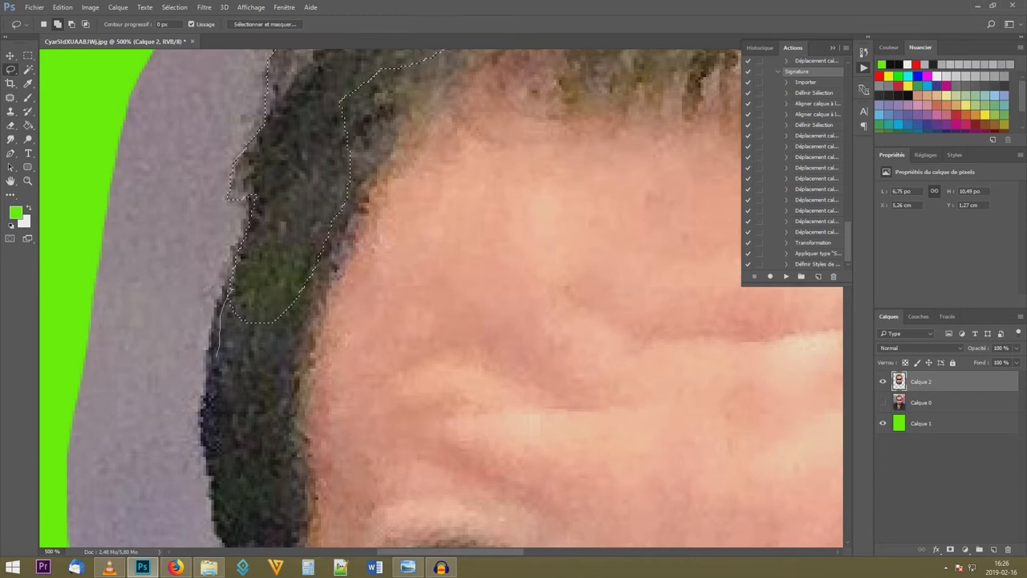
pyautogui.moveTo(202, 454)
pyautogui.mouseDown()
pyautogui.moveTo(345, 386)
pyautogui.moveTo(330, 298)
pyautogui.mouseUp()
pyautogui.scroll(-7, 330, 298)
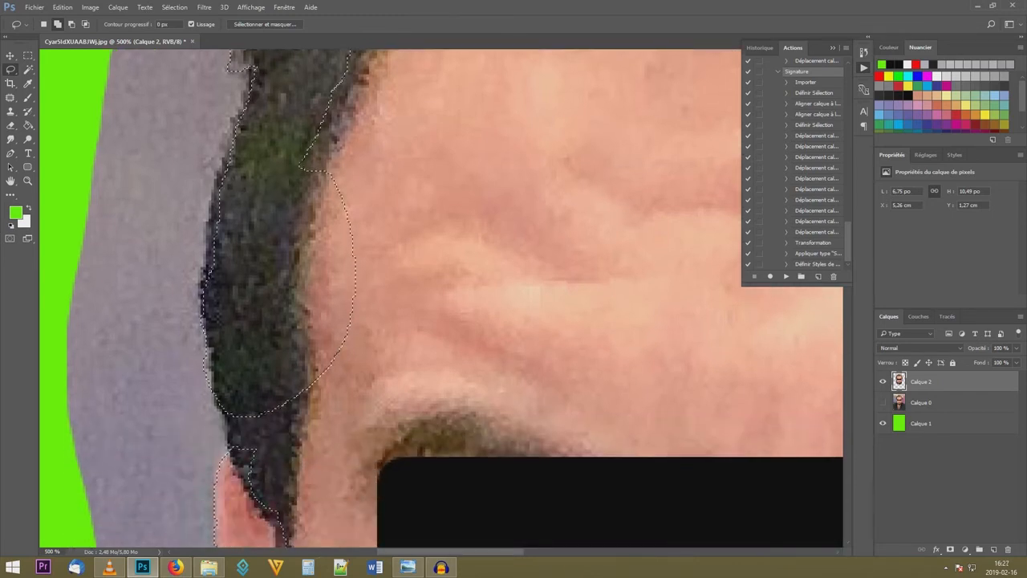
pyautogui.moveTo(222, 414)
pyautogui.mouseDown()
pyautogui.moveTo(257, 475)
pyautogui.moveTo(257, 354)
pyautogui.mouseUp()
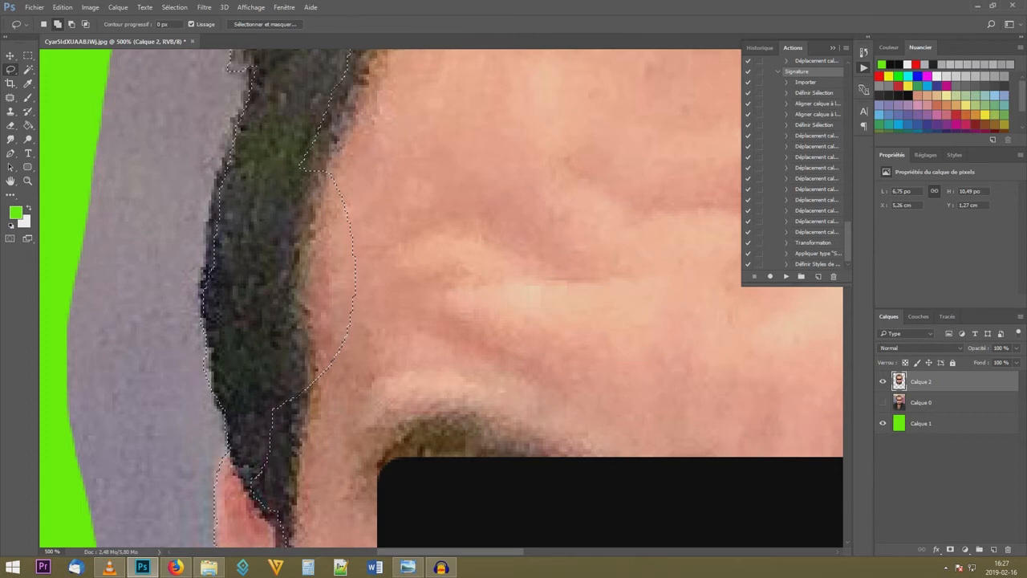
# Add the unselected inner areas of the hair and forehead to the lasso selection, filling the upper head
pyautogui.hotkey('ctrl', '-')
pyautogui.hotkey('ctrl', '-')
pyautogui.hotkey('ctrl', '-')
pyautogui.hotkey('ctrl', '-')
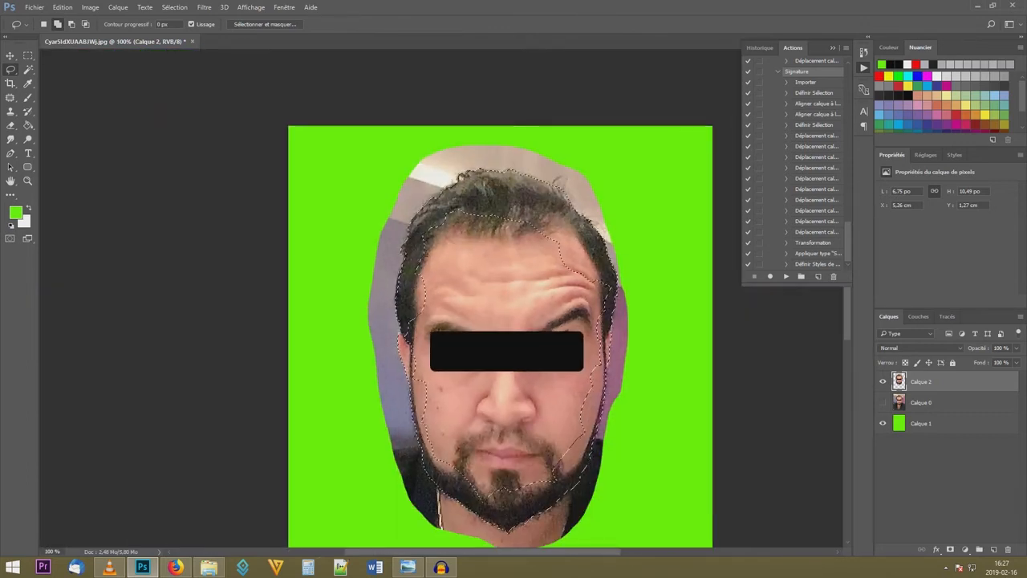
pyautogui.moveTo(496, 199); pyautogui.dragTo(547, 217)
pyautogui.moveTo(611, 297)
pyautogui.mouseDown()
pyautogui.moveTo(482, 387)
pyautogui.moveTo(459, 241)
pyautogui.mouseUp()
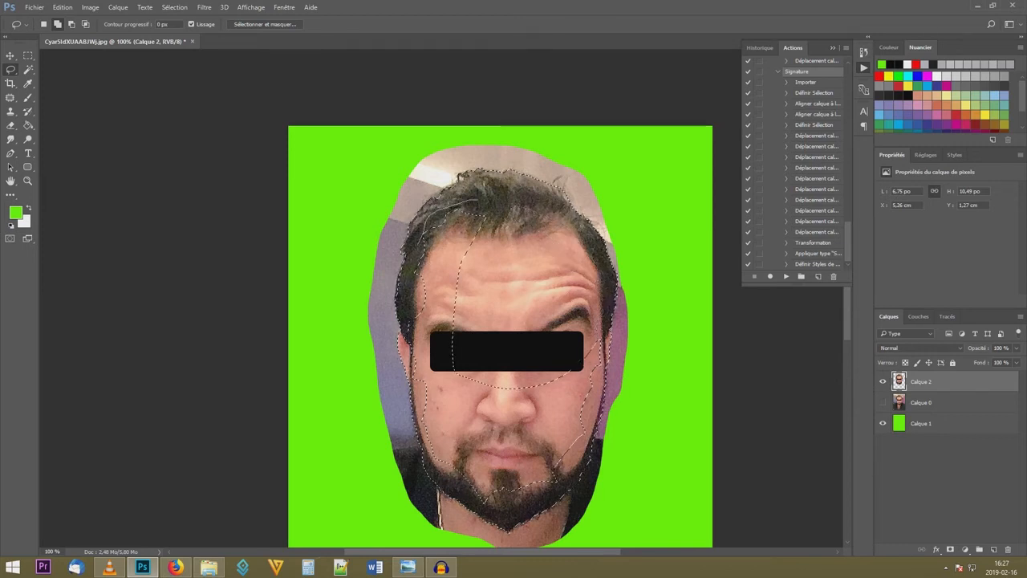
pyautogui.moveTo(415, 290); pyautogui.dragTo(522, 273)
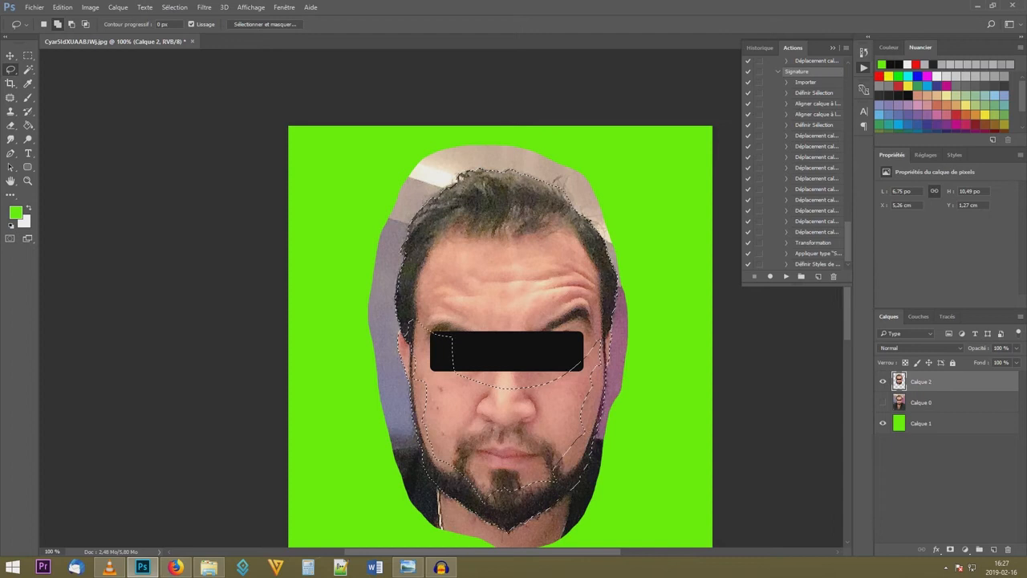
# Add the remaining eye, cheek, nose and mouth areas to the lasso selection so it covers the whole lower face
pyautogui.scroll(-2, 500, 320)
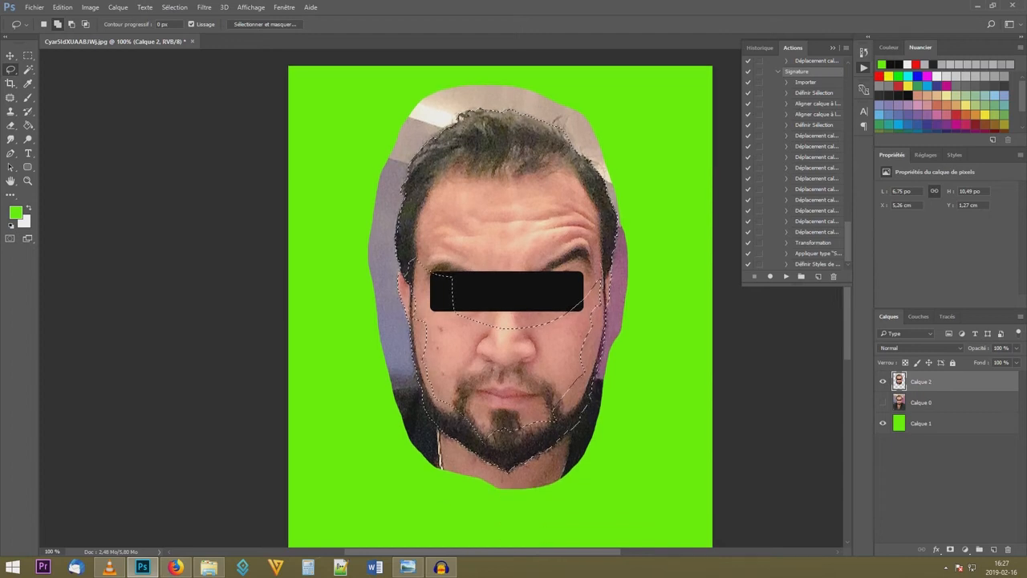
pyautogui.moveTo(598, 323)
pyautogui.mouseDown()
pyautogui.moveTo(494, 302)
pyautogui.moveTo(443, 233)
pyautogui.mouseUp()
pyautogui.scroll(-2, 500, 319)
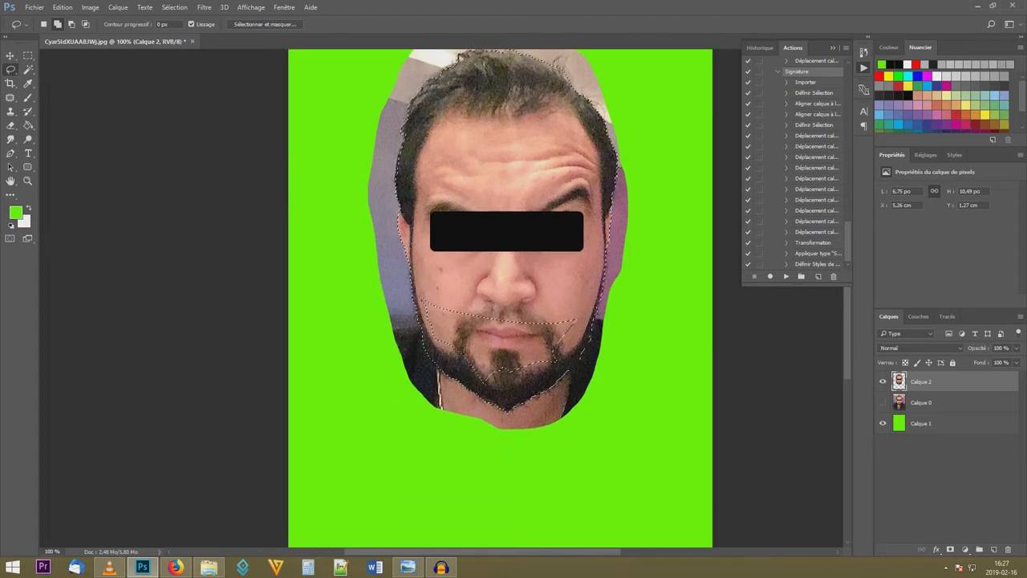
pyautogui.moveTo(473, 385); pyautogui.dragTo(562, 368)
pyautogui.moveTo(567, 293); pyautogui.dragTo(474, 282)
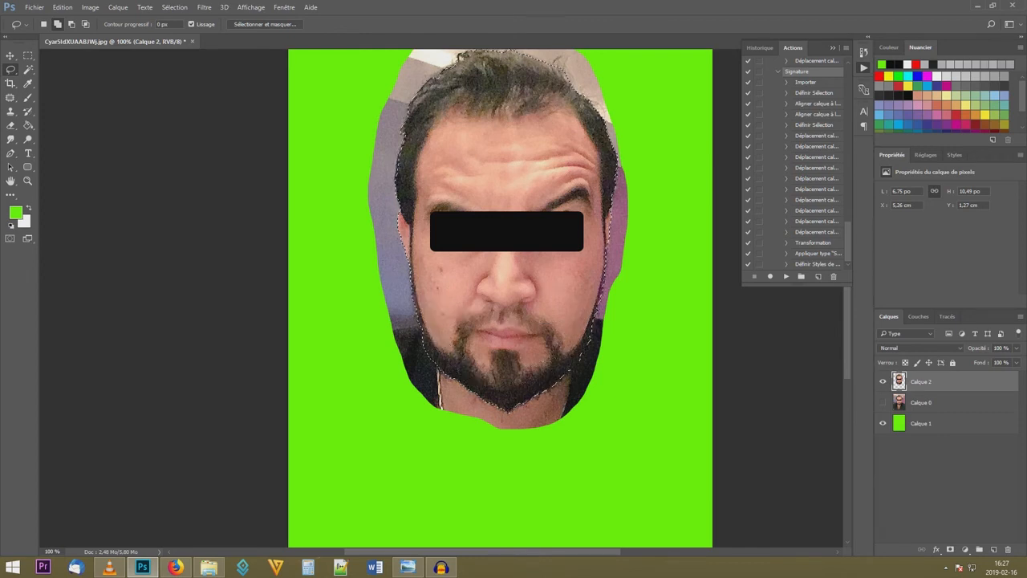
# Copy the selected head to a new layer and hide Calque 2
pyautogui.scroll(2, 481, 289)
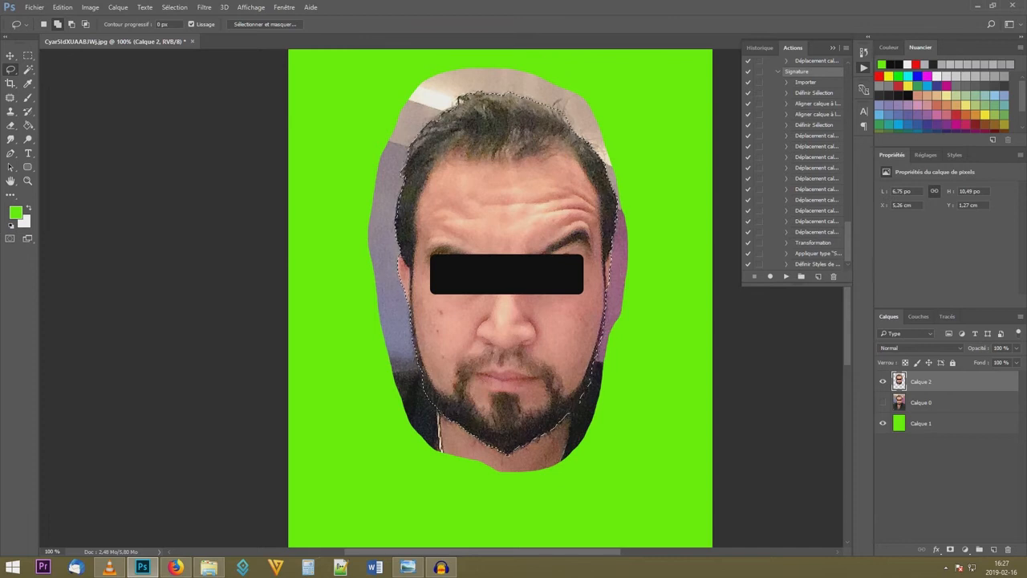
pyautogui.hotkey('ctrl', 'j')
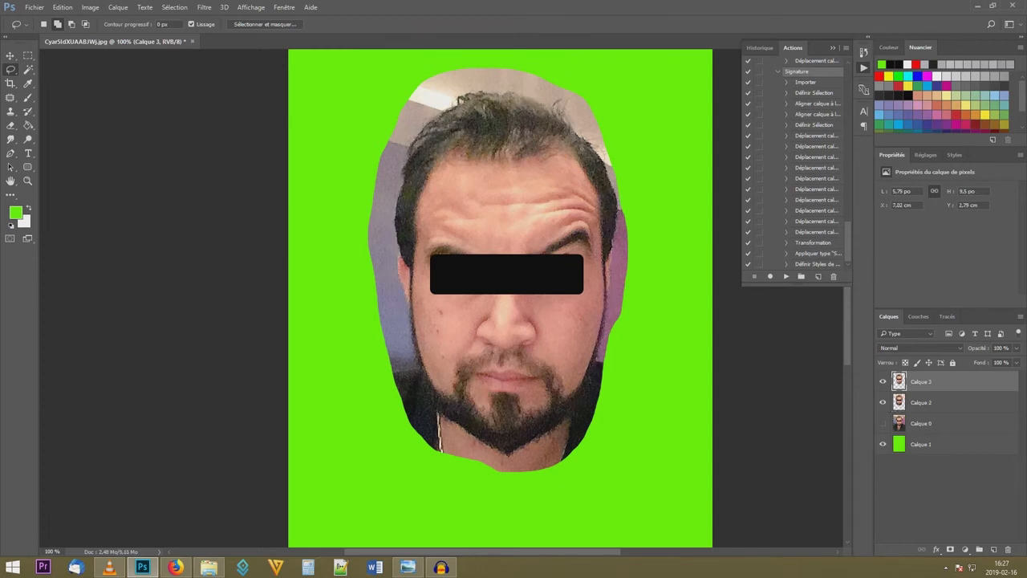
pyautogui.click(883, 402)
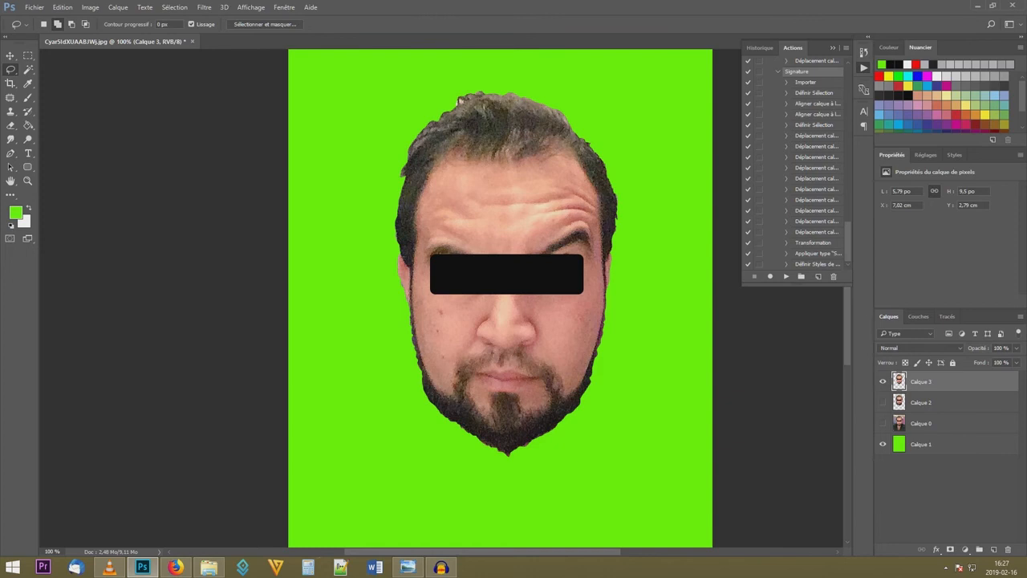
# Lasso and delete the light background remnants around the curl at the top of the hair, and clear the selection
pyautogui.hotkey('ctrl', '+')
pyautogui.hotkey('ctrl', '+')
pyautogui.hotkey('ctrl', '+')
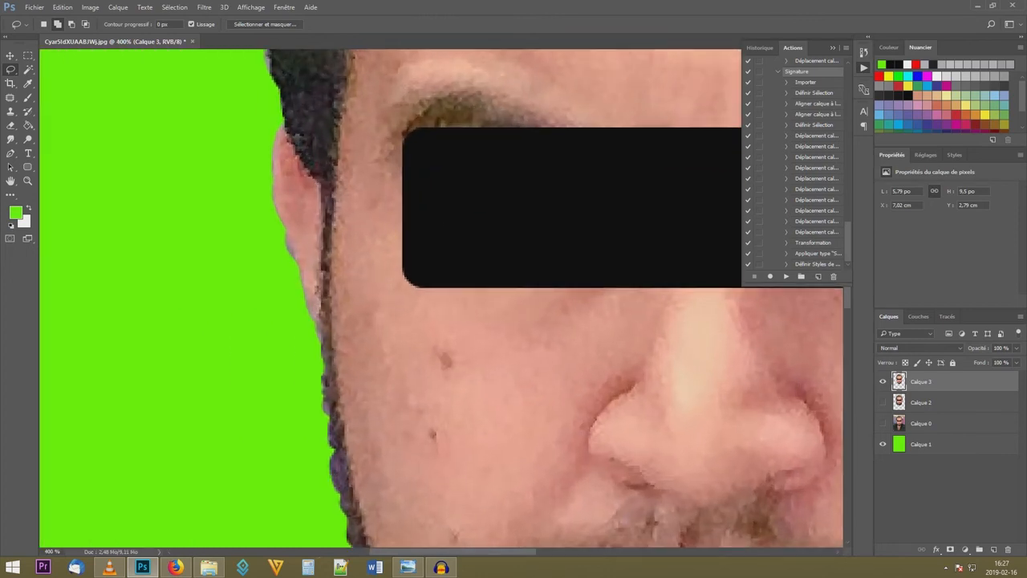
pyautogui.scroll(10, 442, 297)
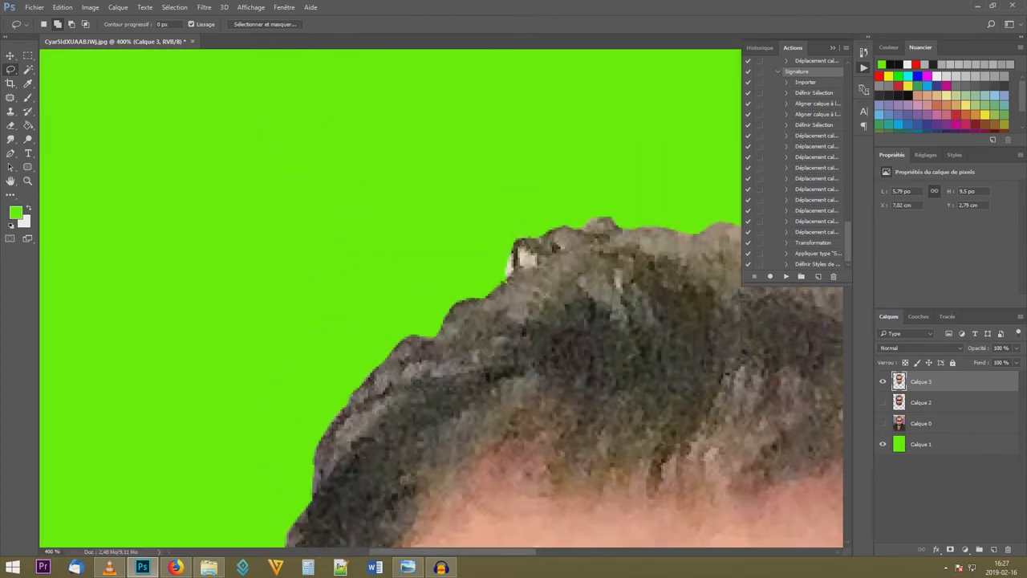
pyautogui.click(72, 24)
pyautogui.click(58, 24)
pyautogui.press('Delete')
pyautogui.moveTo(508, 280)
pyautogui.mouseDown()
pyautogui.moveTo(509, 250)
pyautogui.moveTo(508, 279)
pyautogui.mouseUp()
pyautogui.press('Delete')
pyautogui.hotkey('ctrl', 'd')
# Examine the cut-out's edges along the hair, ears and beard against the green background, both close up and as a whole
pyautogui.hotkey('ctrl', '0')
pyautogui.hotkey('ctrl', '+')
pyautogui.hotkey('ctrl', '+')
pyautogui.scroll(5, 442, 297)
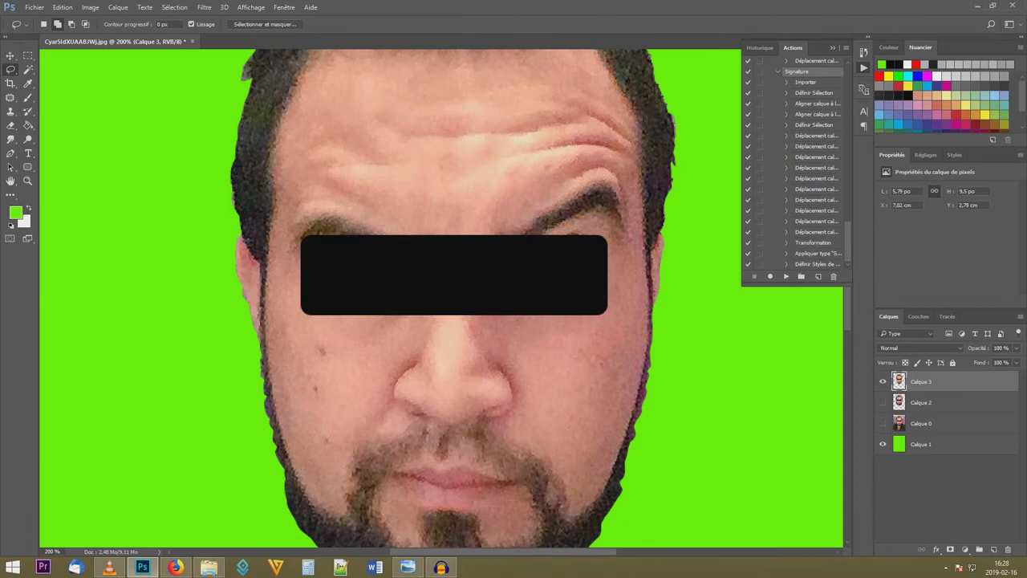
pyautogui.scroll(1, 441, 297)
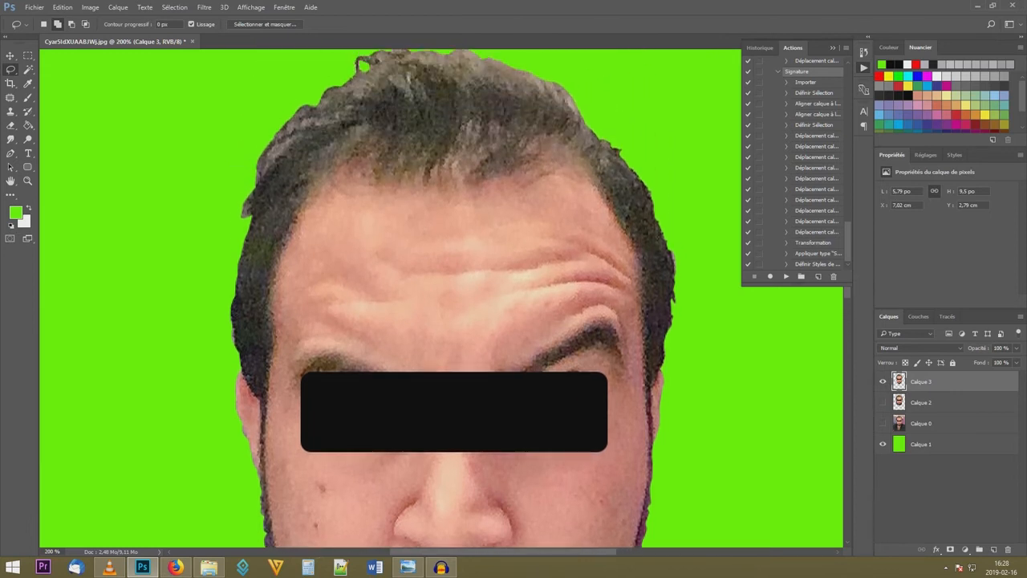
pyautogui.hotkey('ctrl', '+')
pyautogui.hotkey('ctrl', '+')
pyautogui.hotkey('ctrl', '+')
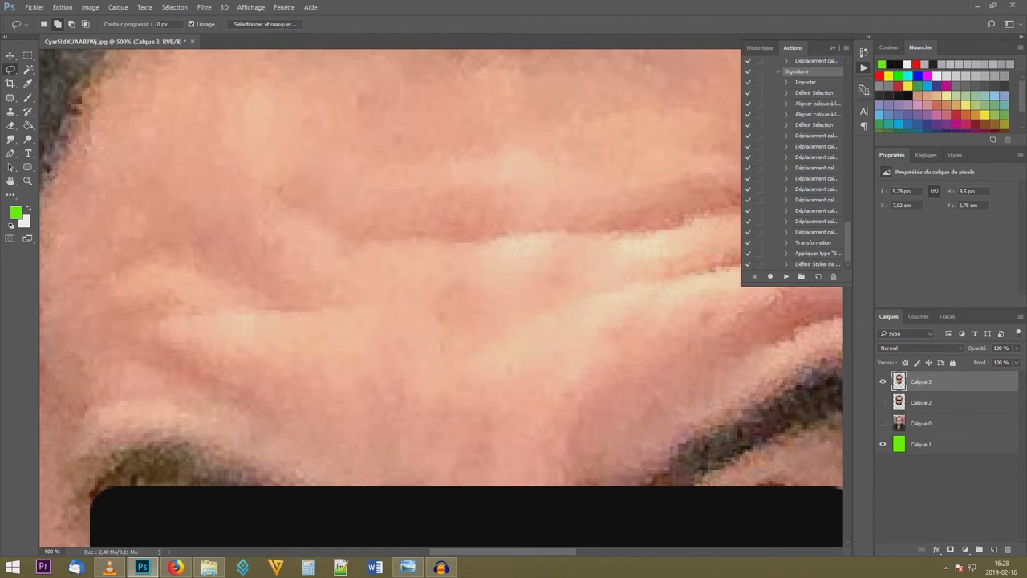
pyautogui.hscroll(-6, 442, 297)
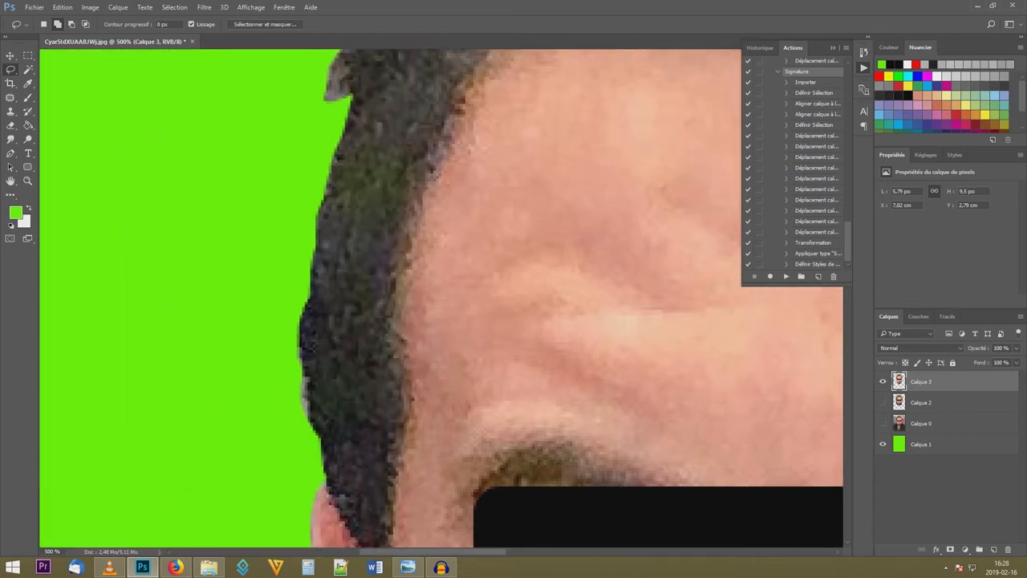
pyautogui.hotkey('ctrl', '-')
pyautogui.hotkey('ctrl', '-')
pyautogui.hotkey('ctrl', '-')
pyautogui.hotkey('ctrl', '-')
pyautogui.hotkey('ctrl', '-')
pyautogui.hotkey('ctrl', '-')
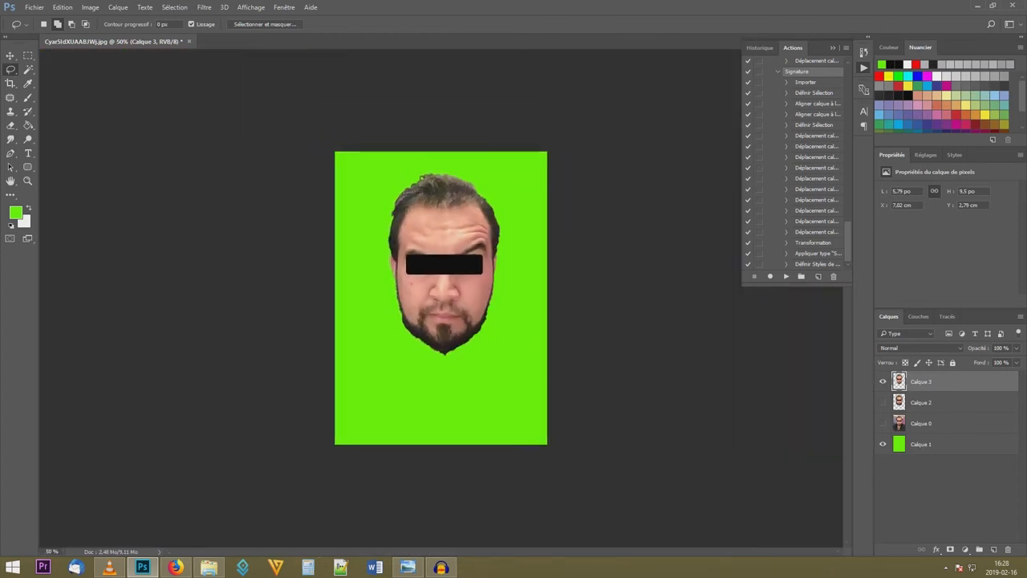
pyautogui.hotkey('ctrl', '+')
pyautogui.hotkey('ctrl', '+')
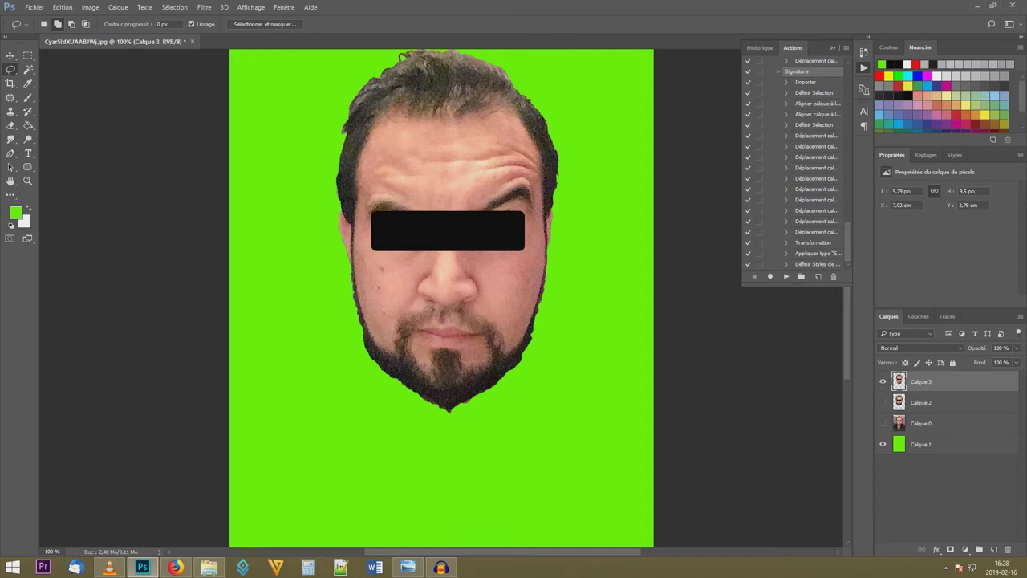
pyautogui.scroll(3, 441, 298)
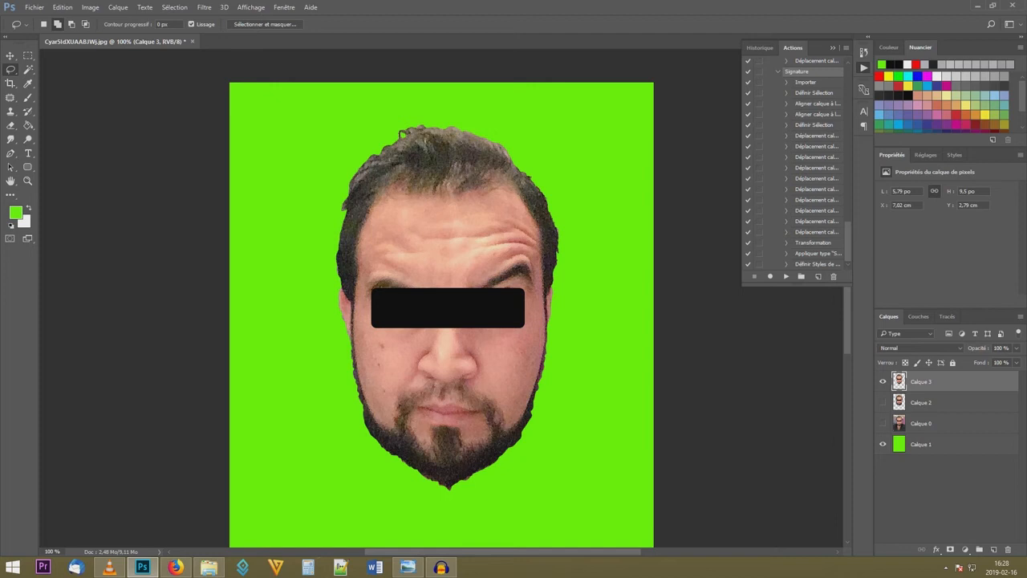
# Load the outline of the head on Calque 3 as a selection and smooth it with a 1-pixel radius
pyautogui.keyDown('ctrl'); pyautogui.click(899, 382); pyautogui.keyUp('ctrl')
pyautogui.click(175, 7)
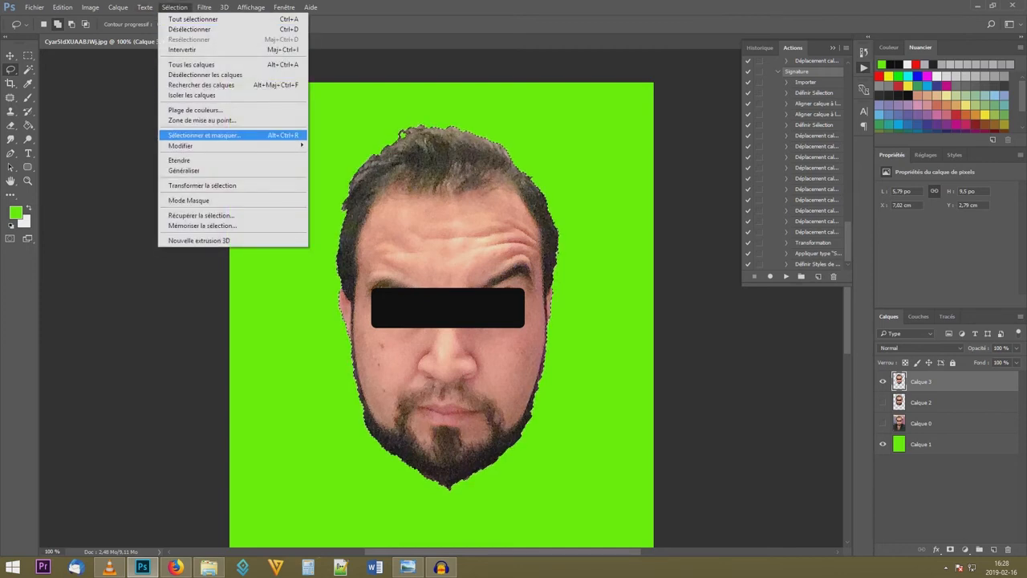
pyautogui.moveTo(180, 146)
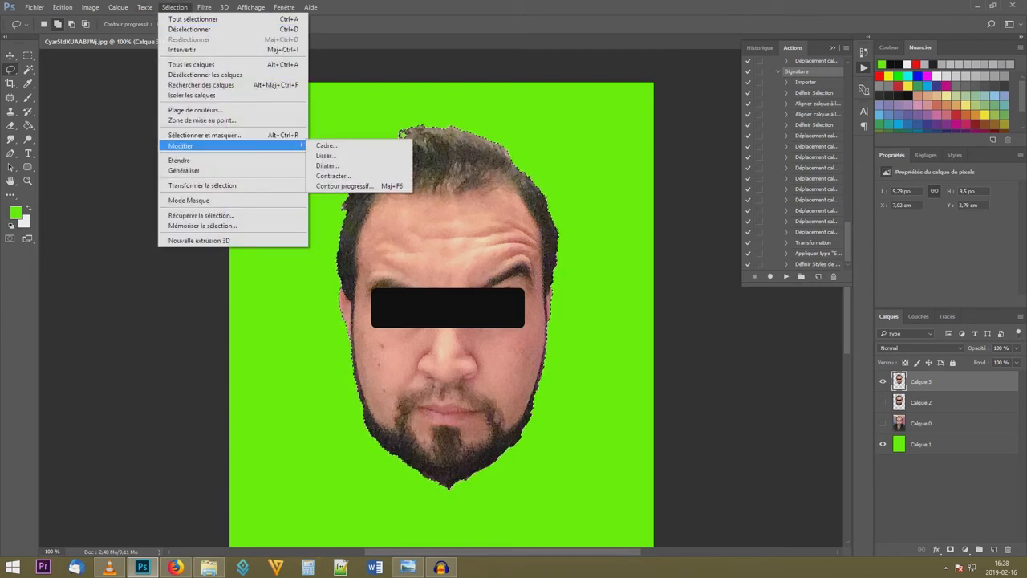
pyautogui.click(325, 155)
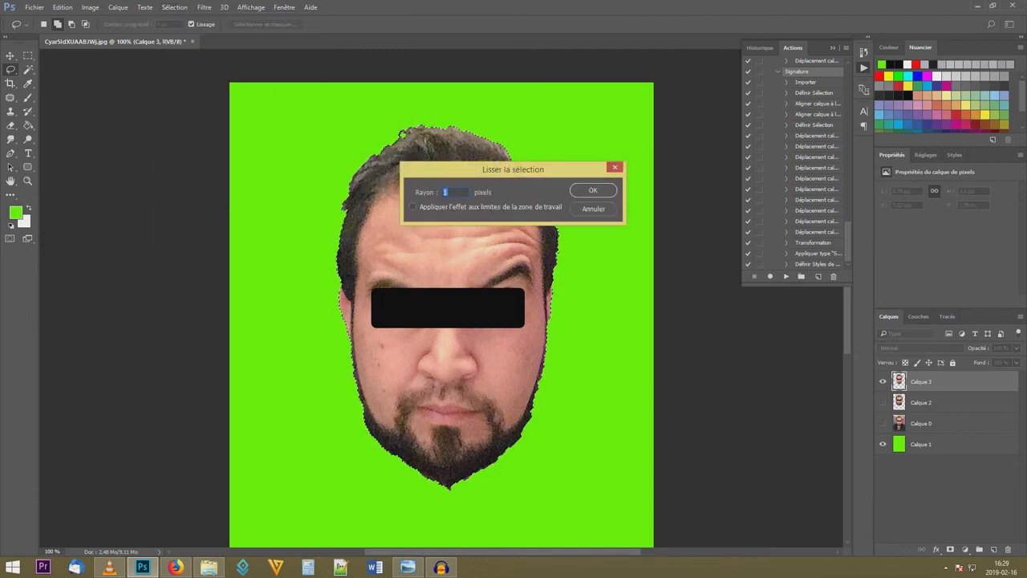
pyautogui.press('Return')
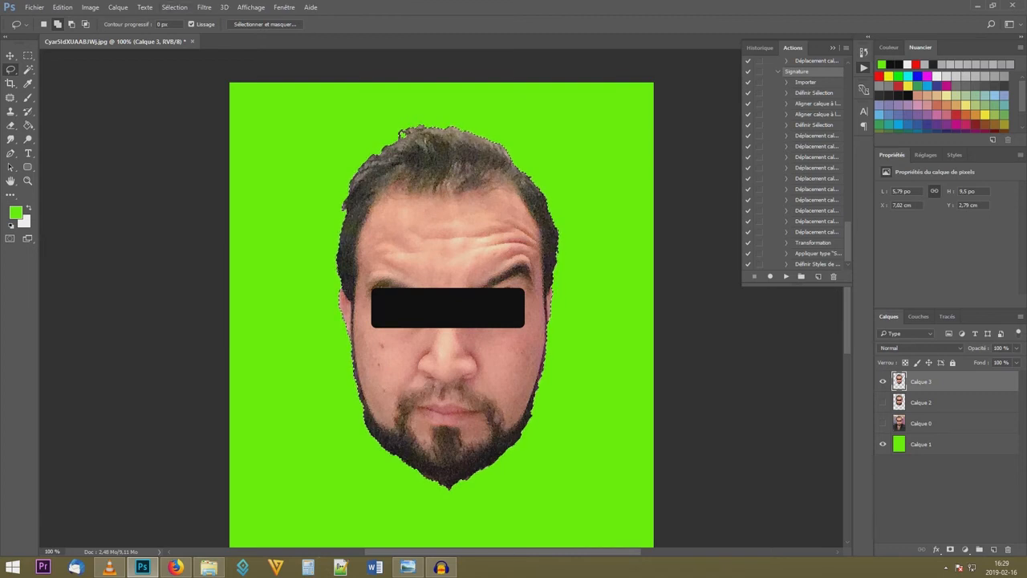
# Contract the head selection by 1 pixel
pyautogui.click(174, 7)
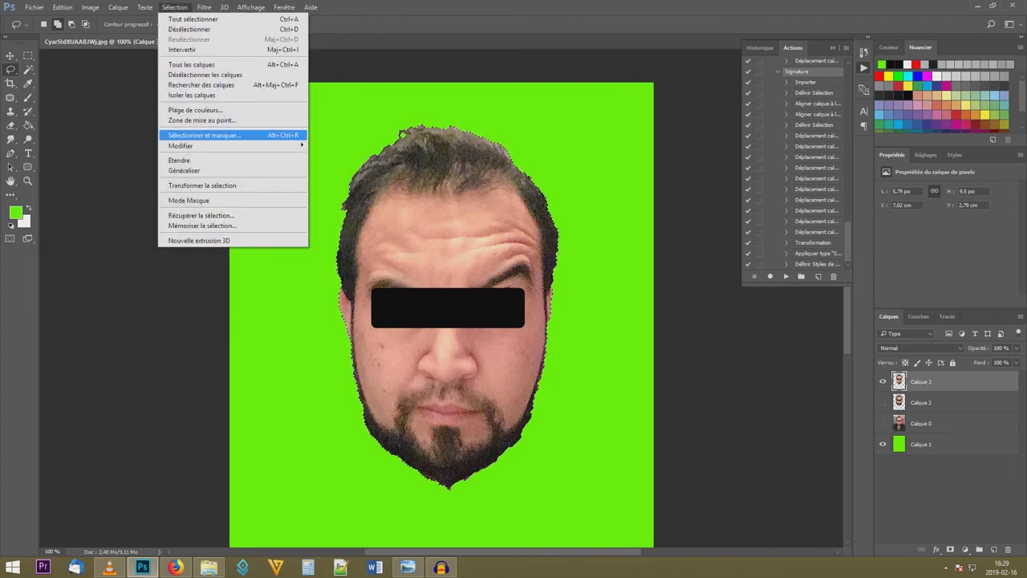
pyautogui.moveTo(185, 145)
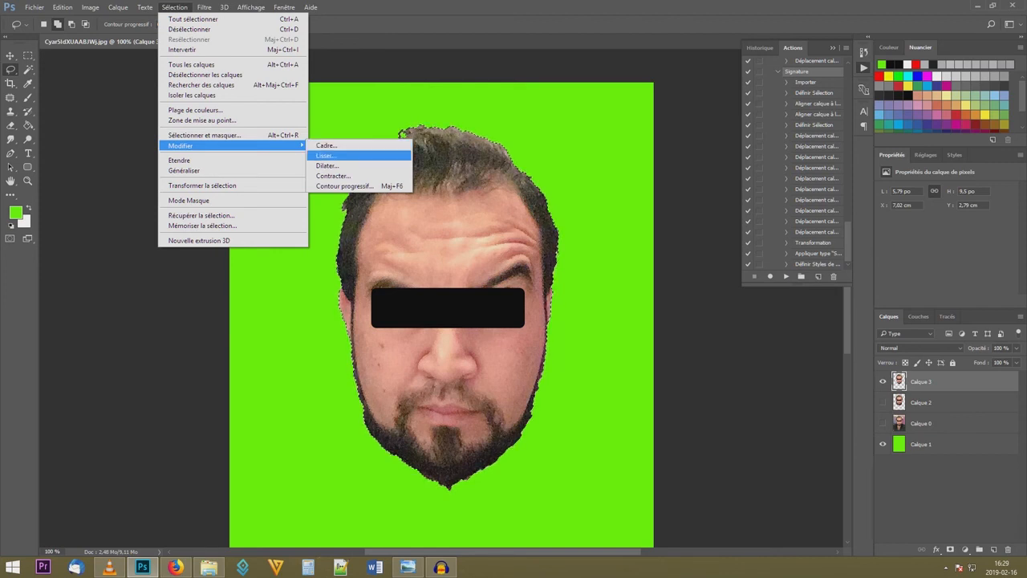
pyautogui.click(333, 176)
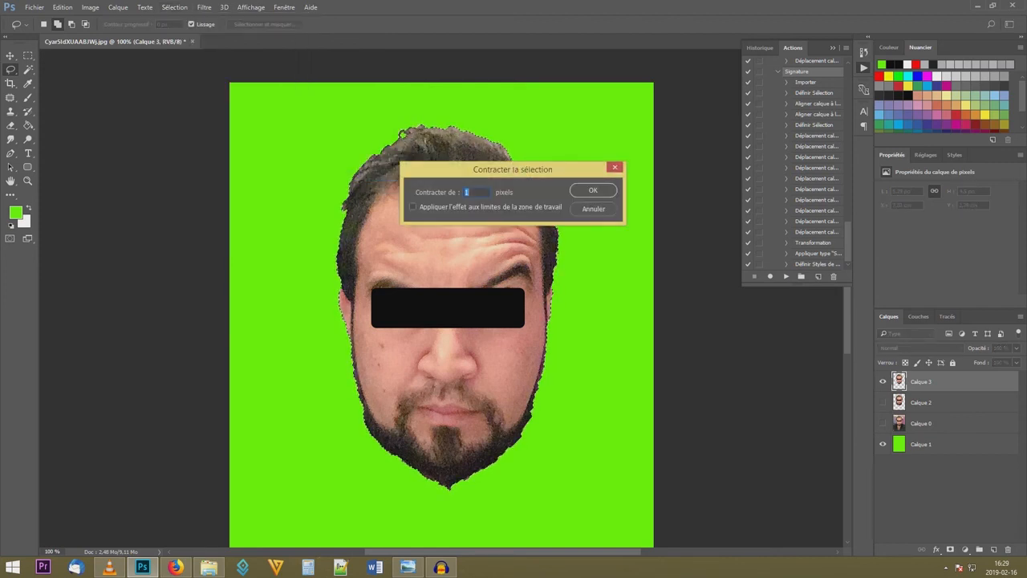
pyautogui.press('Return')
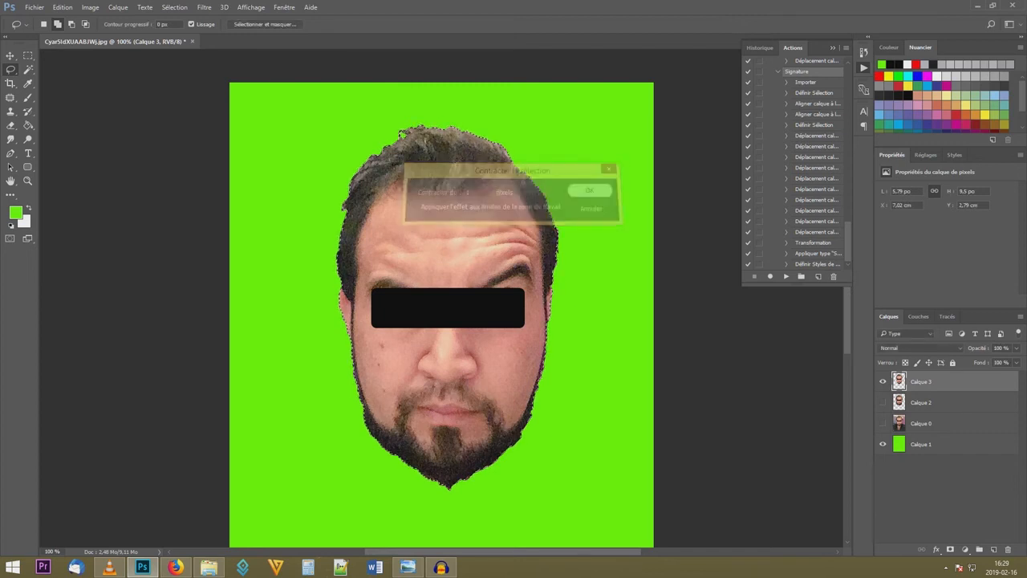
# Feather the head selection with a radius of 0.8 pixels
pyautogui.hotkey('ctrl', '+')
pyautogui.hotkey('ctrl', '+')
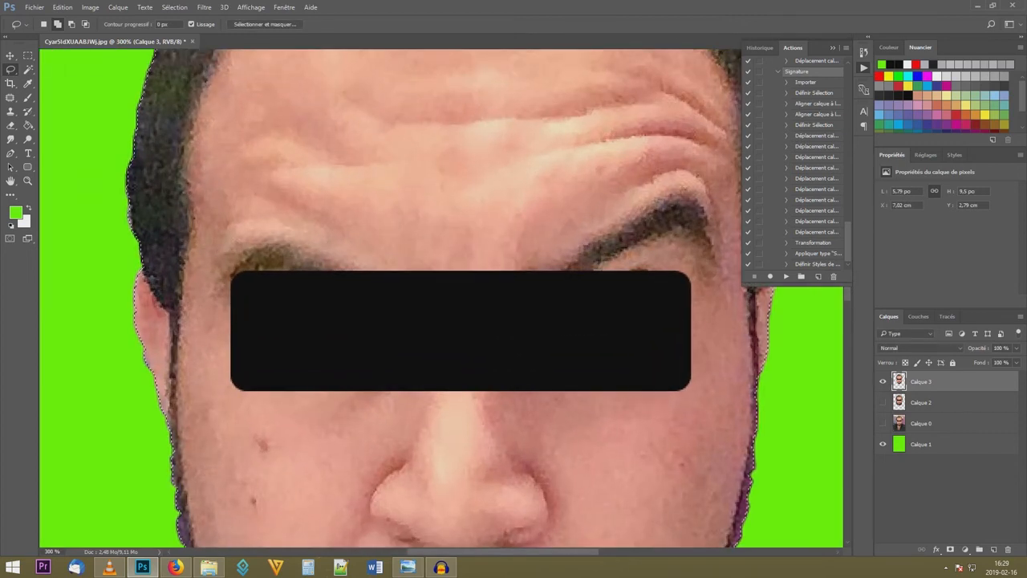
pyautogui.moveTo(460, 552); pyautogui.dragTo(399, 552)
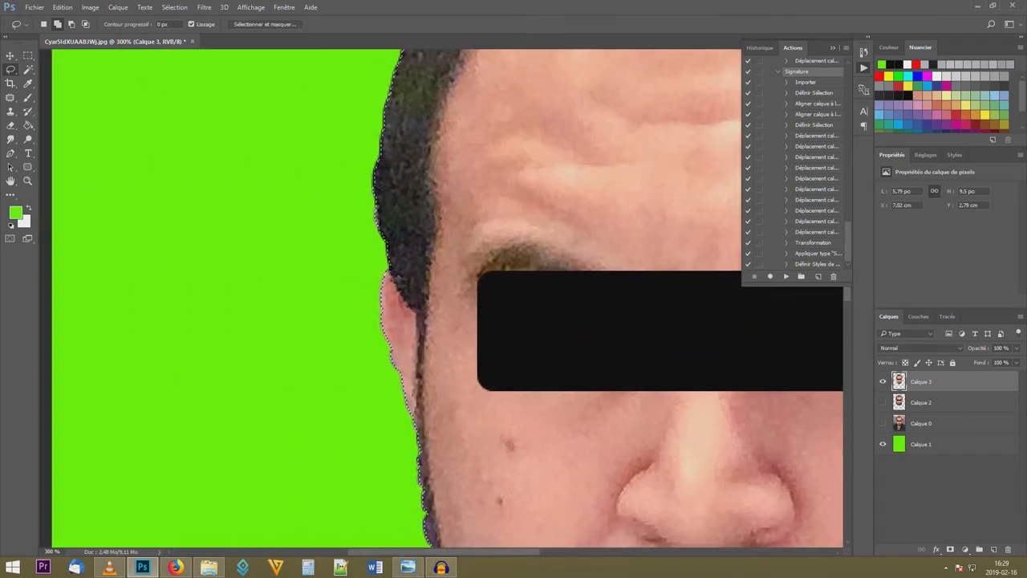
pyautogui.hotkey('ctrl', '+')
pyautogui.hotkey('ctrl', '+')
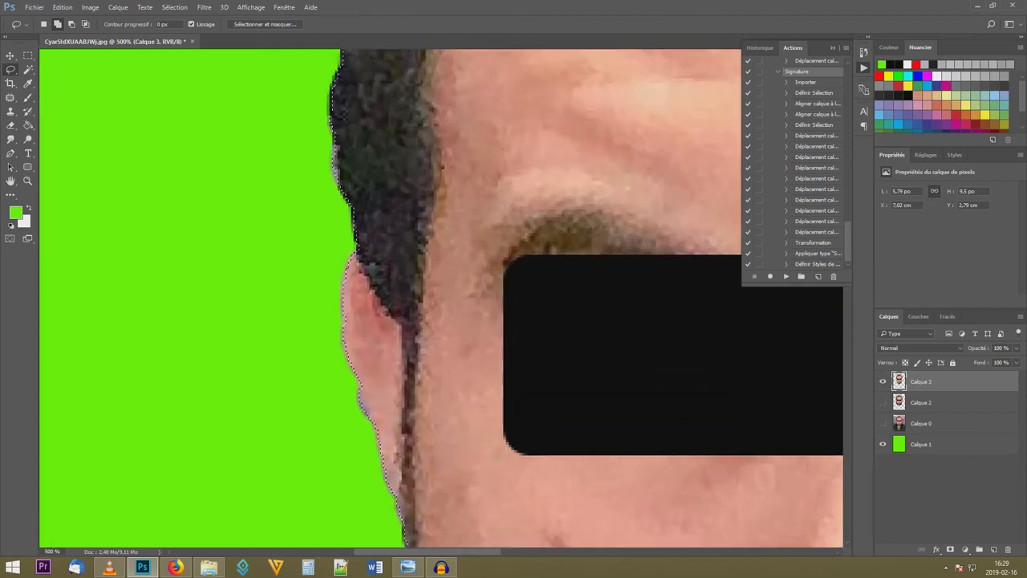
pyautogui.hotkey('ctrl', '+')
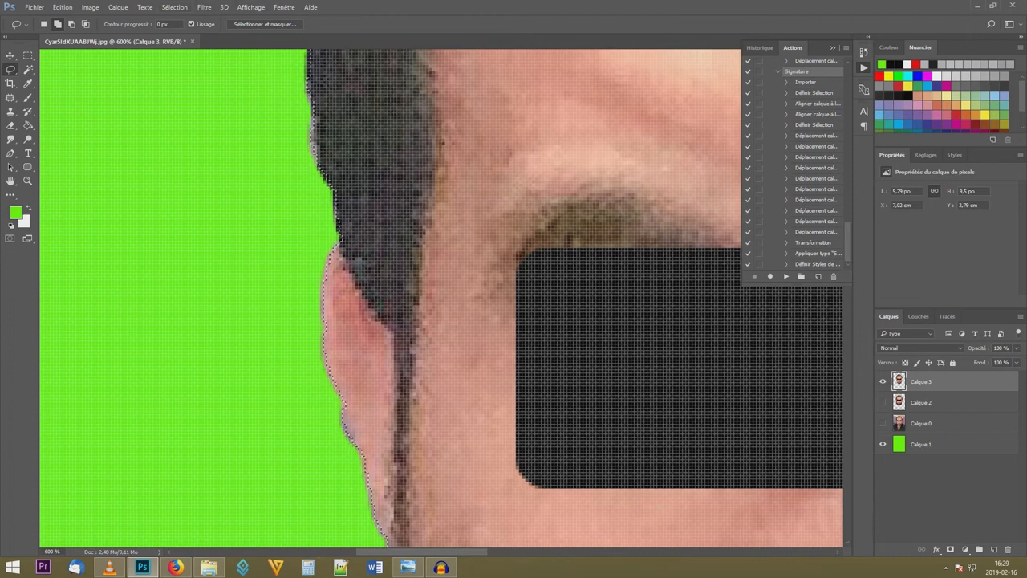
pyautogui.click(174, 7)
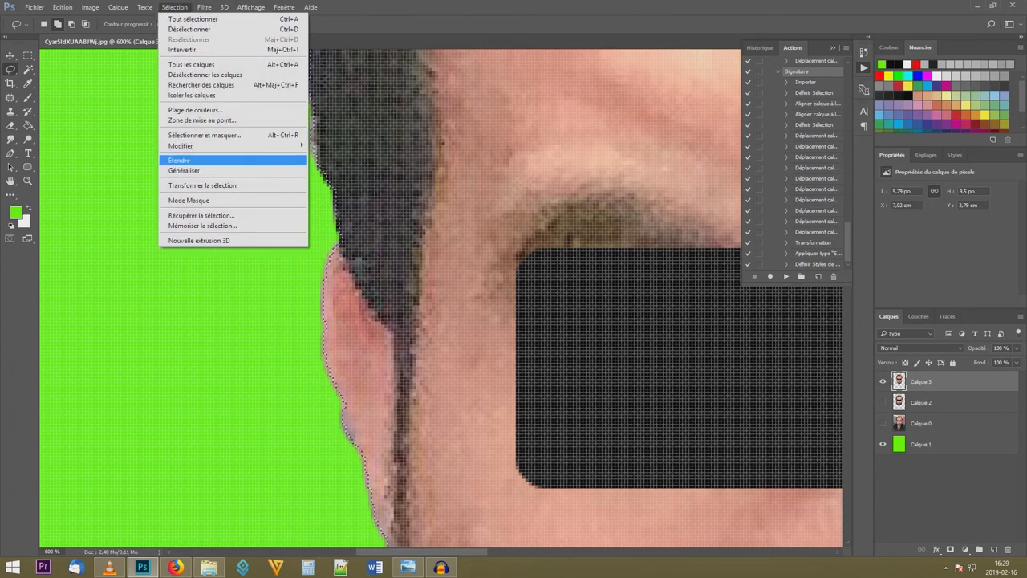
pyautogui.moveTo(233, 146)
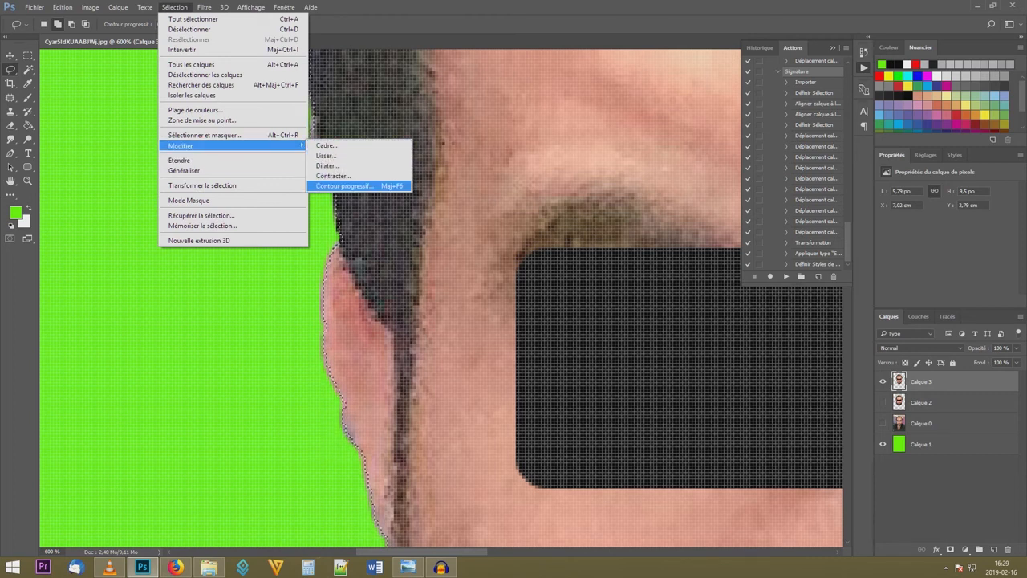
pyautogui.click(344, 187)
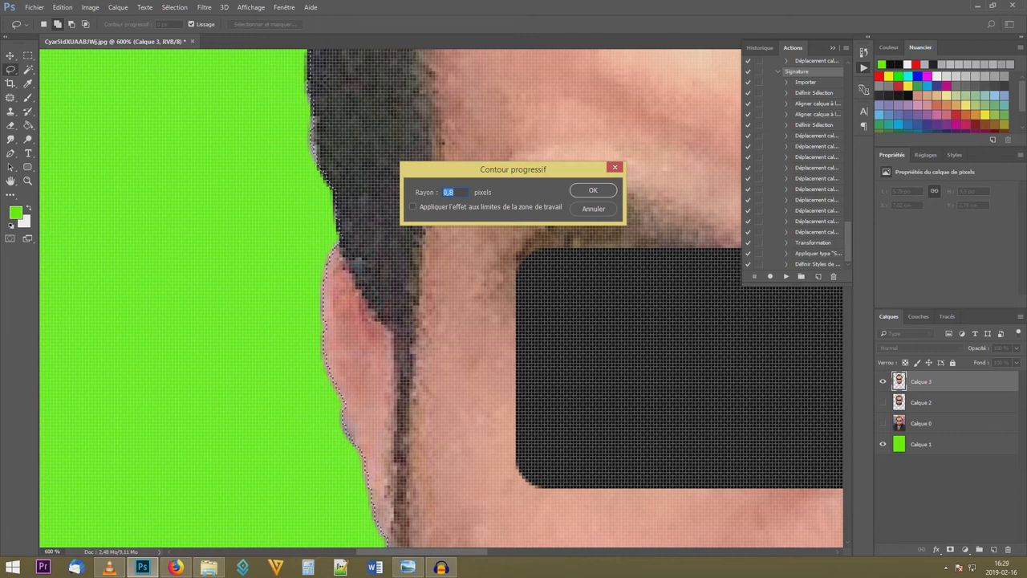
pyautogui.press('Return')
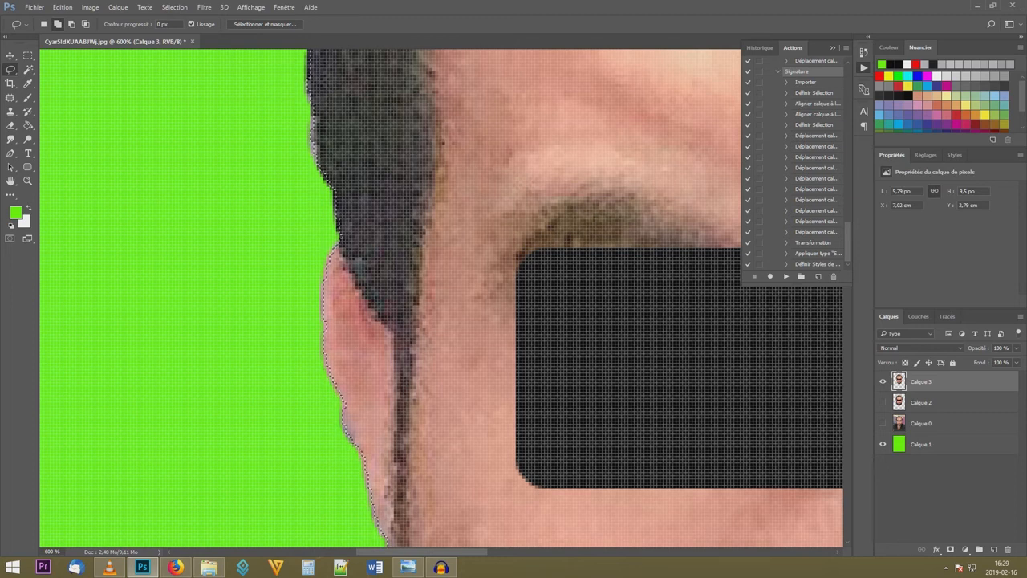
pyautogui.hotkey('ctrl', '-')
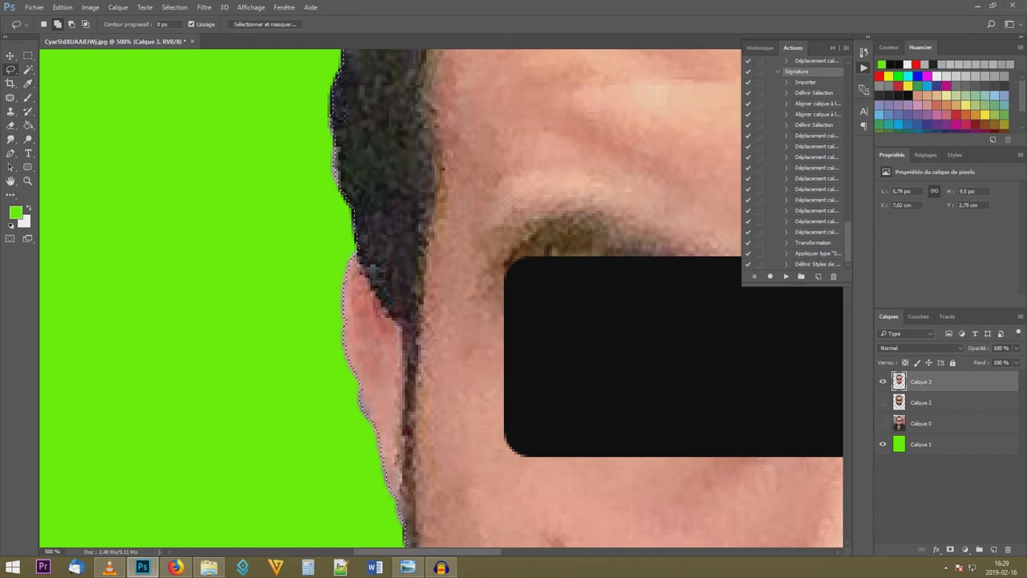
# Copy the feathered head selection from Calque 3 onto a new layer and hide Calque 3
pyautogui.hotkey('ctrl', 'j')
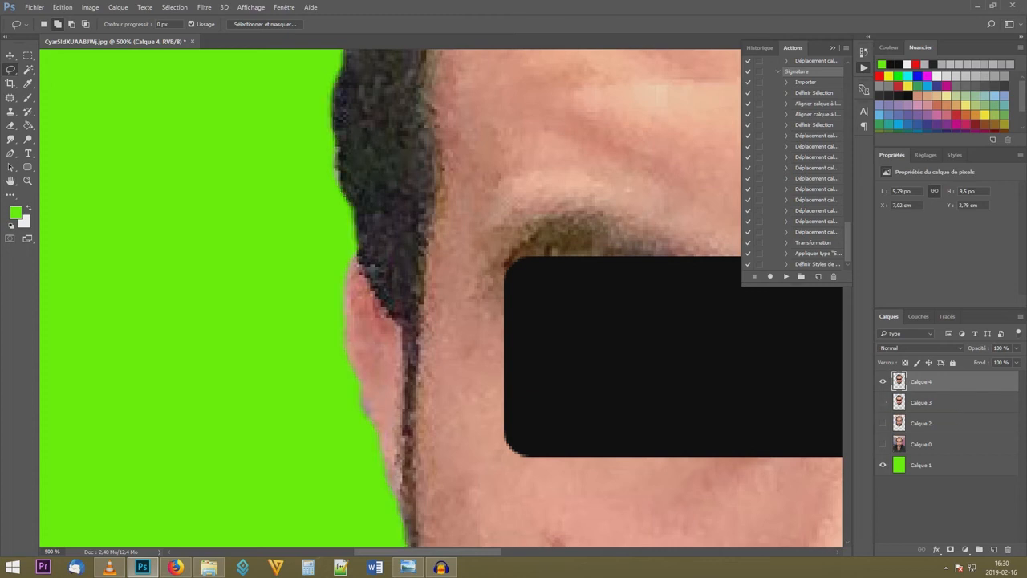
# Examine the new cut-out's edges along the hair, ears, cheeks and beard against the green background, close up and as a whole
pyautogui.scroll(5, 441, 297)
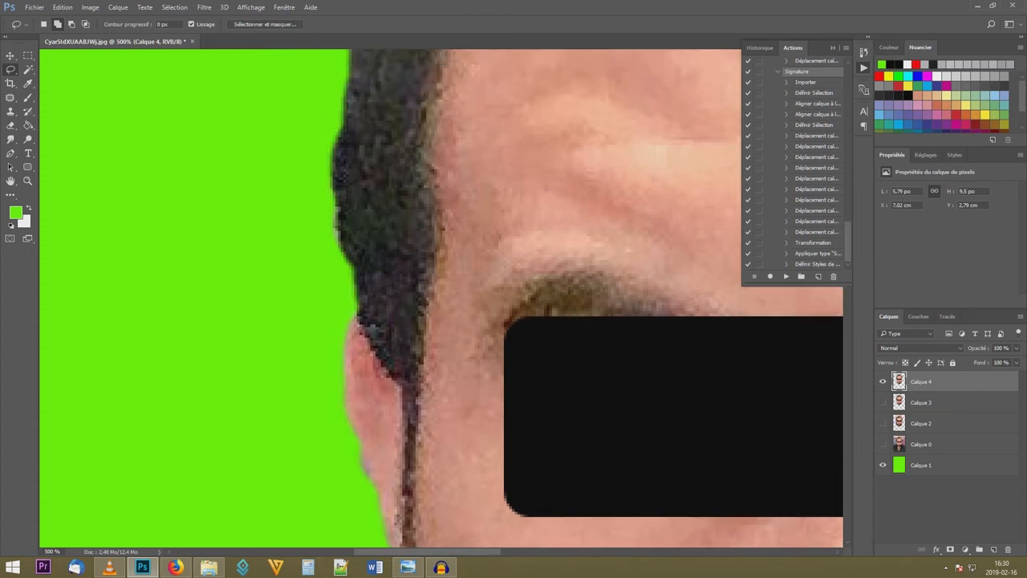
pyautogui.scroll(5, 442, 297)
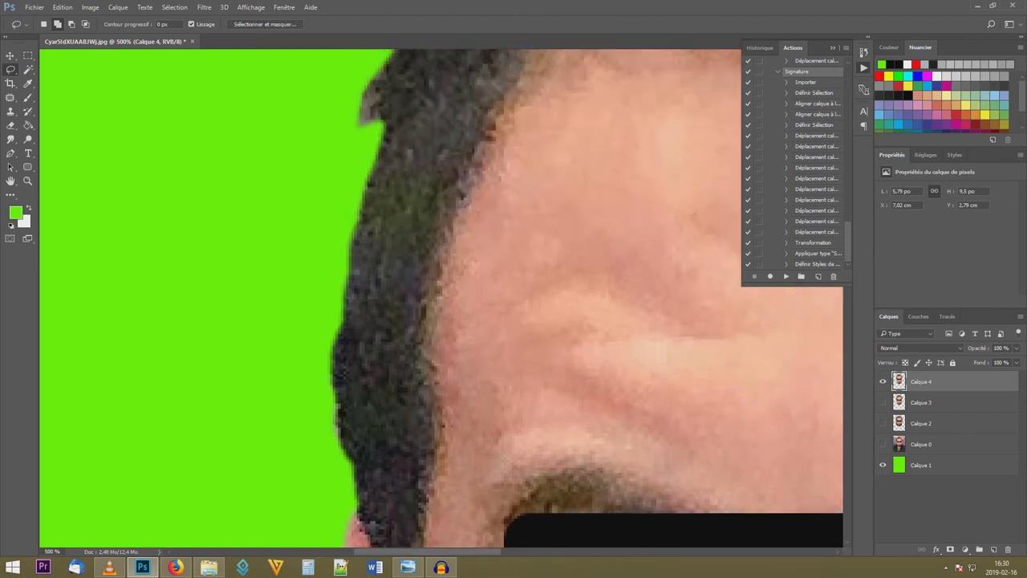
pyautogui.scroll(1, 442, 297)
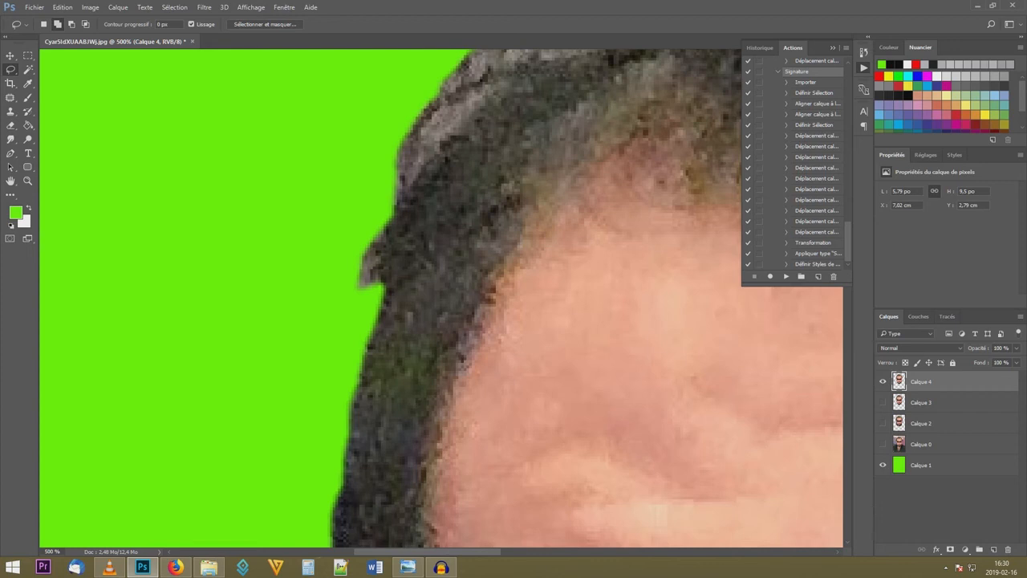
pyautogui.hotkey('ctrl', '-')
pyautogui.hotkey('ctrl', '-')
pyautogui.hotkey('ctrl', '-')
pyautogui.hotkey('ctrl', '-')
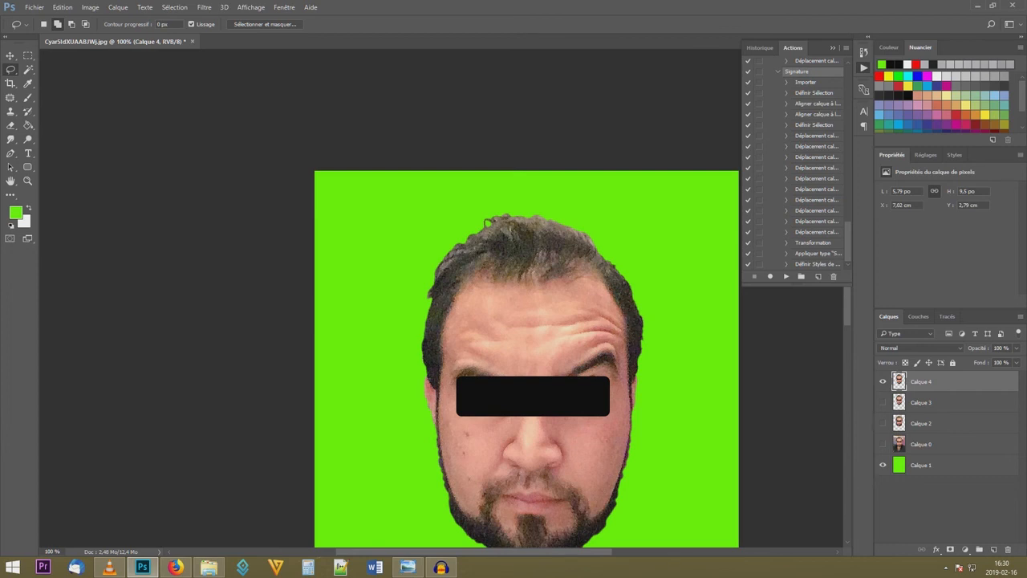
pyautogui.hscroll(3, 527, 359)
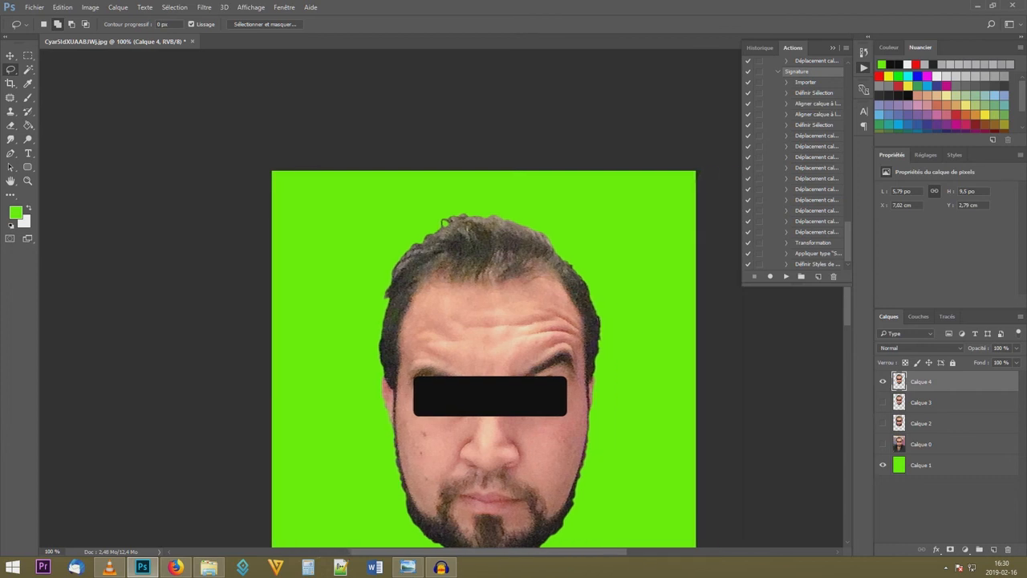
pyautogui.hotkey('ctrl', '+')
pyautogui.hotkey('ctrl', '+')
pyautogui.hotkey('ctrl', '+')
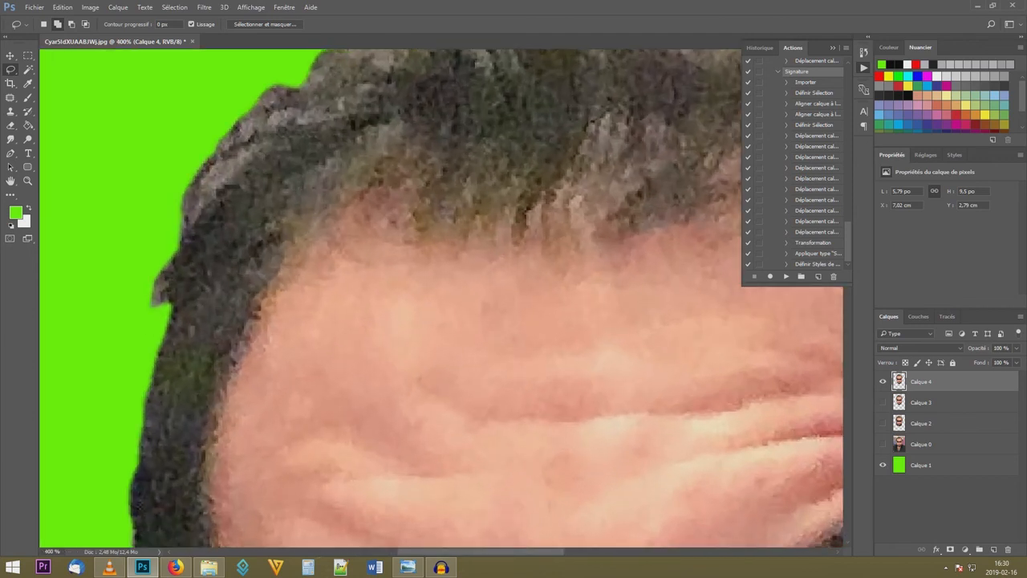
pyautogui.hscroll(10, 441, 297)
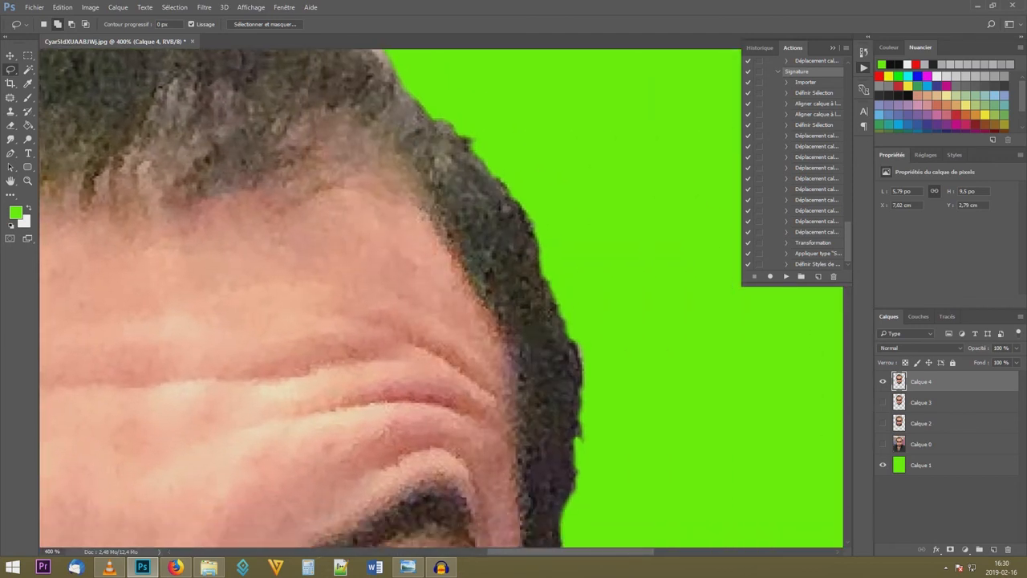
pyautogui.scroll(-5, 313, 297)
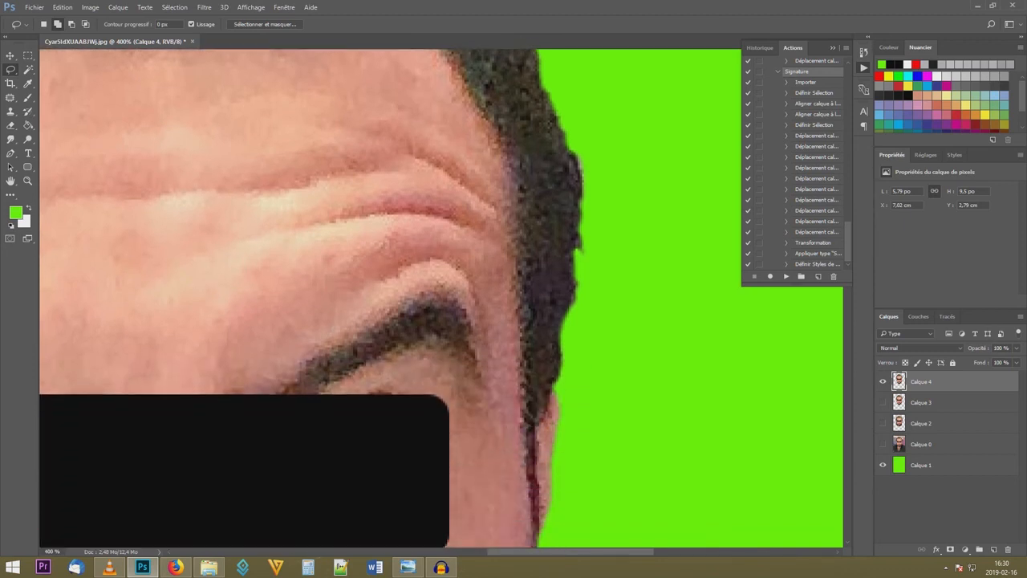
pyautogui.scroll(-4, 313, 297)
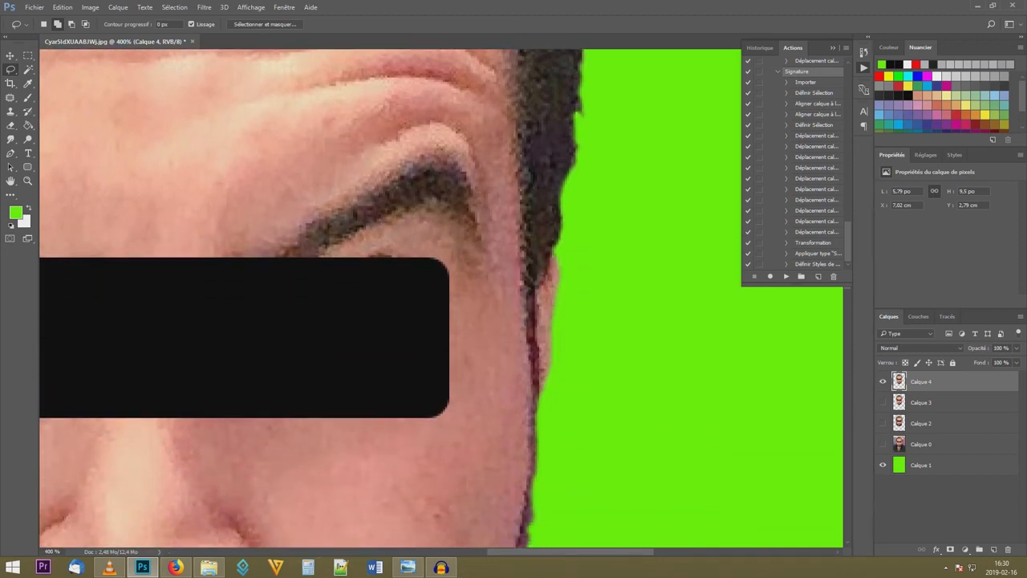
pyautogui.scroll(-4, 313, 297)
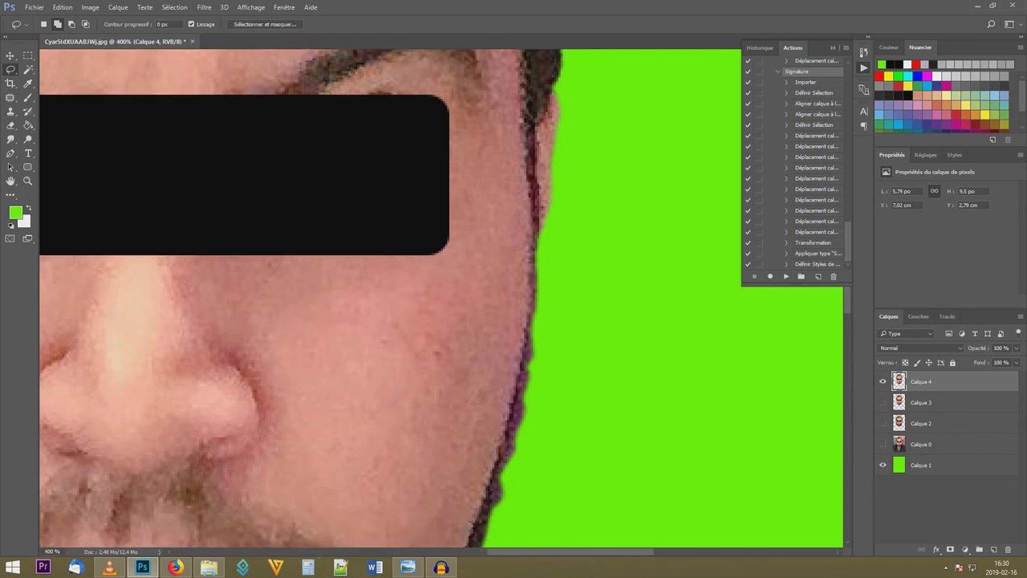
pyautogui.scroll(-4, 313, 297)
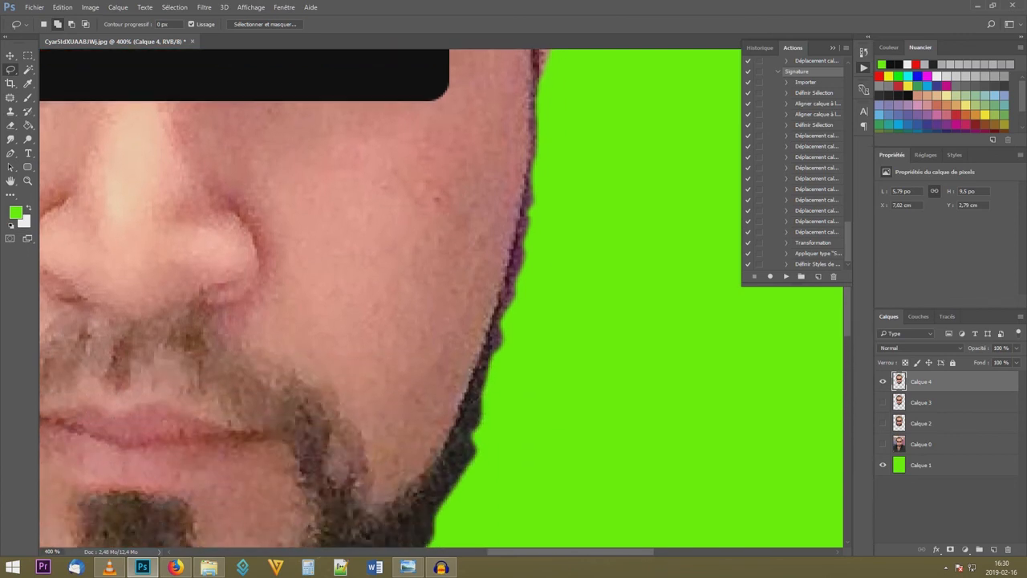
pyautogui.scroll(-4, 313, 297)
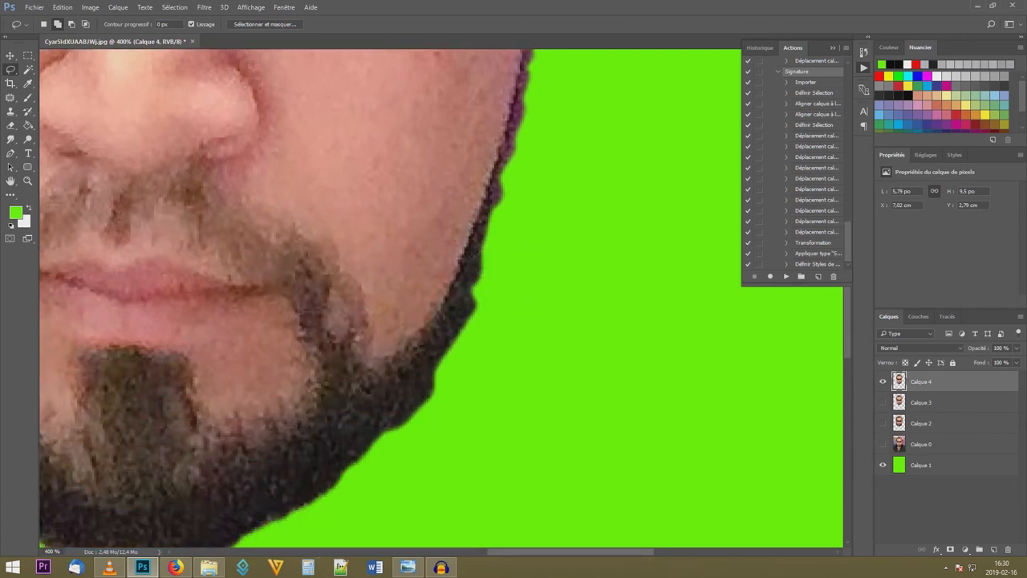
pyautogui.hscroll(-4, 362, 297)
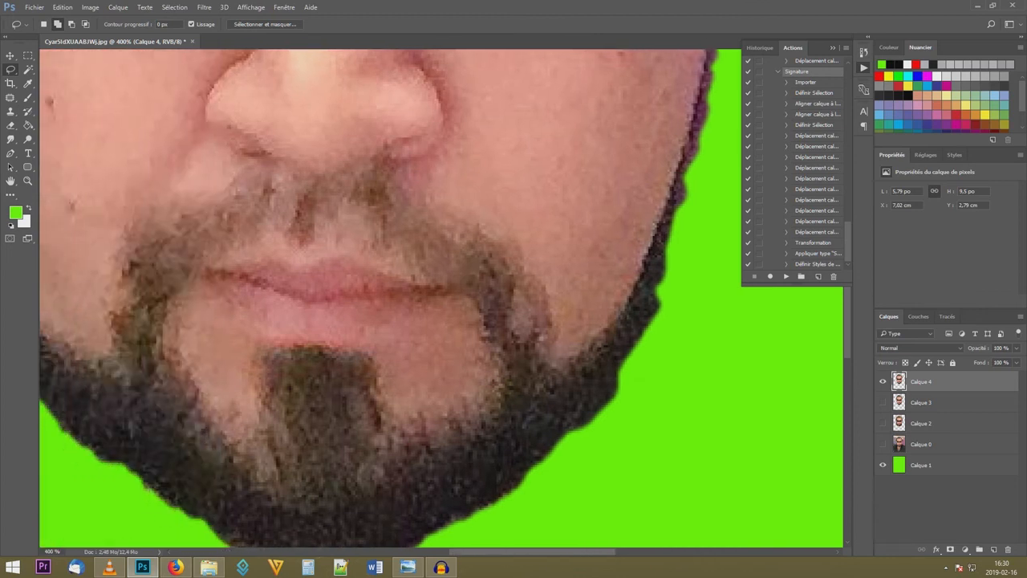
# Load the head outline on Calque 4 as a selection and smudge the reddish fringe along the chin's beard edge at 50% intensity
pyautogui.scroll(-2, 361, 297)
pyautogui.scroll(-2, 361, 297)
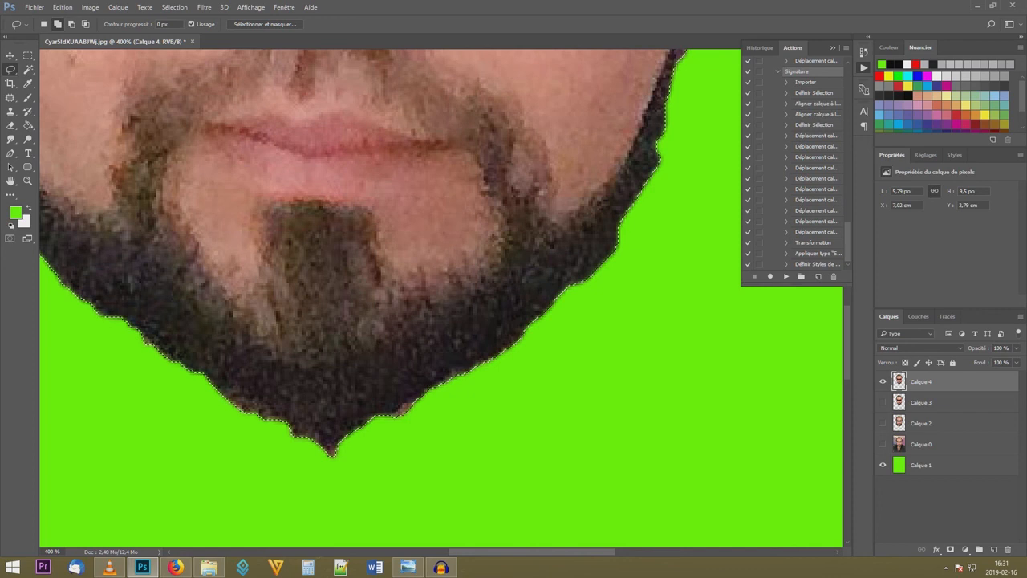
pyautogui.click(11, 139)
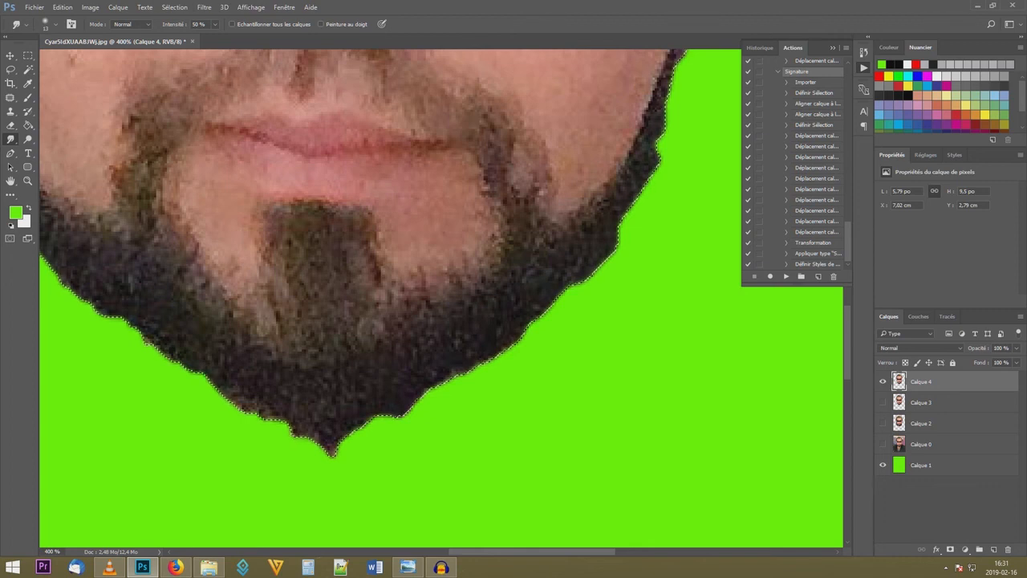
# Inspect the selected outline around the hair and ears and smudge the light fringe on the pointed tuft at the left temple
pyautogui.scroll(15, 390, 298)
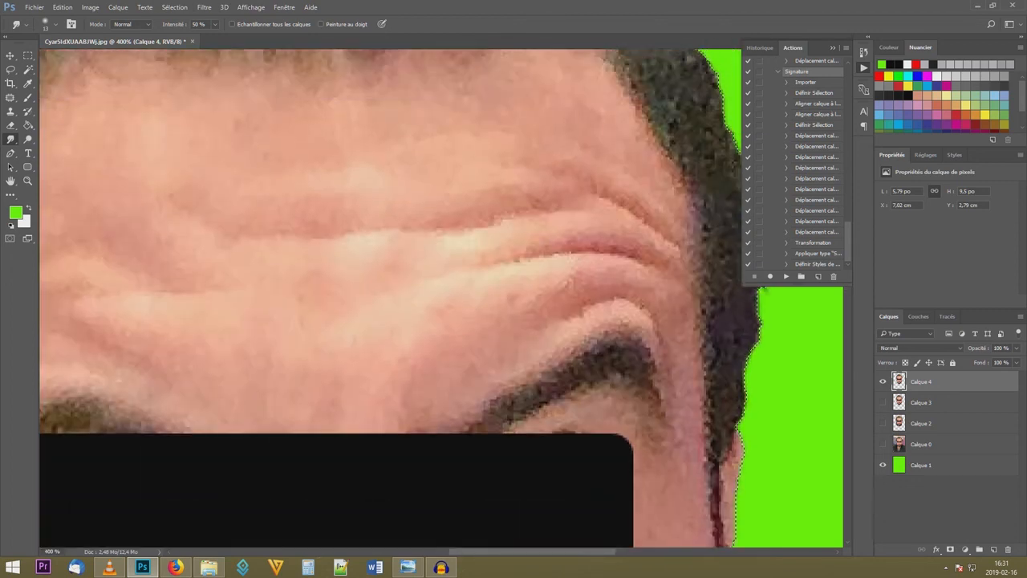
pyautogui.scroll(5, 145, 153)
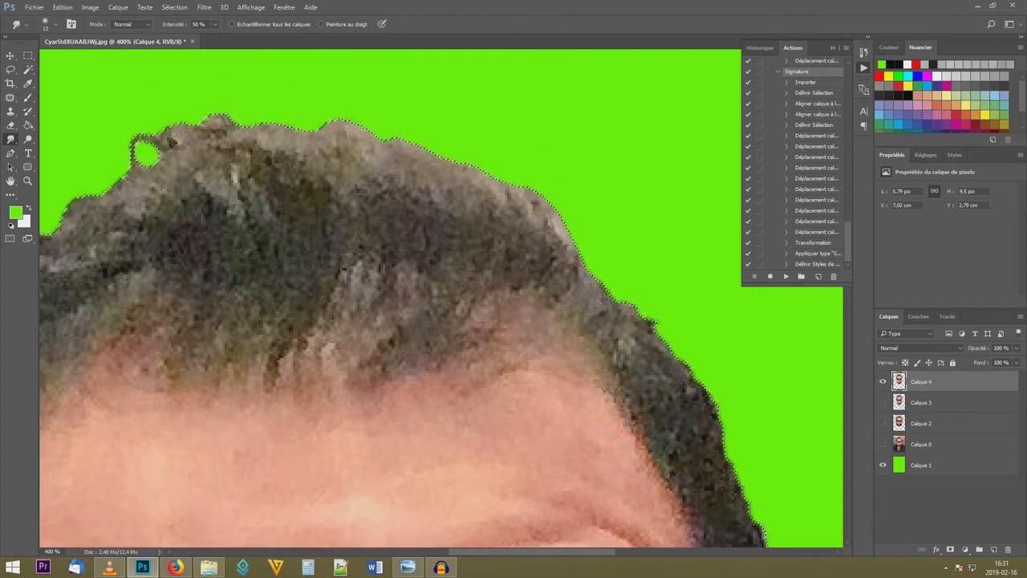
pyautogui.hscroll(3, 145, 153)
pyautogui.hscroll(1, 402, 297)
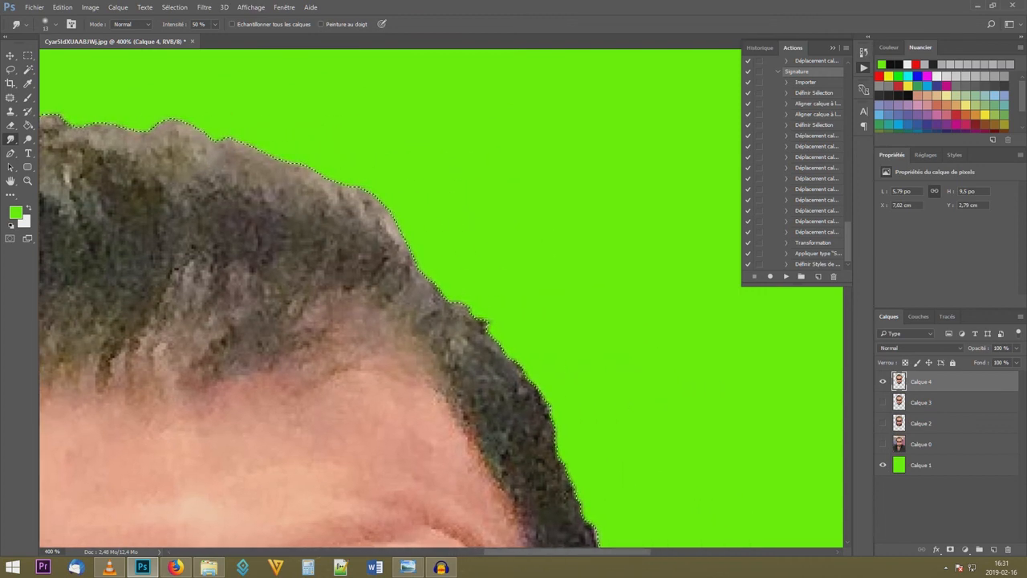
pyautogui.scroll(-3, 321, 297)
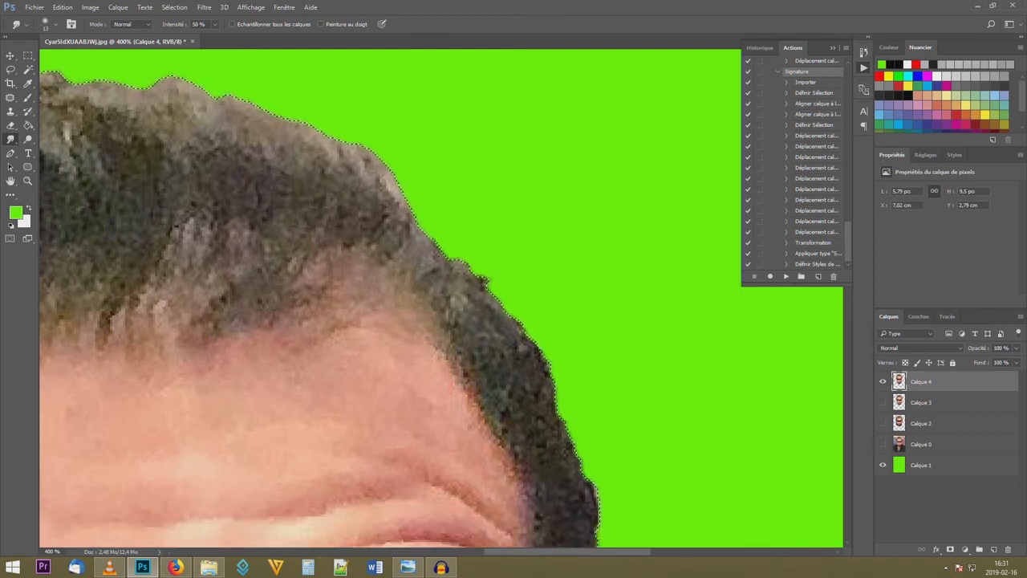
pyautogui.scroll(-4, 321, 297)
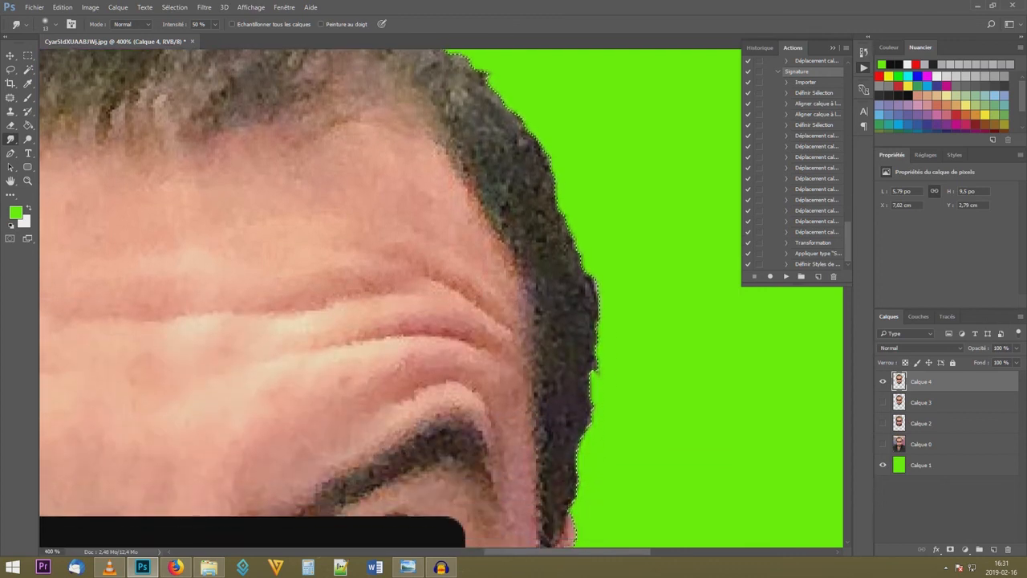
pyautogui.scroll(-2, 321, 297)
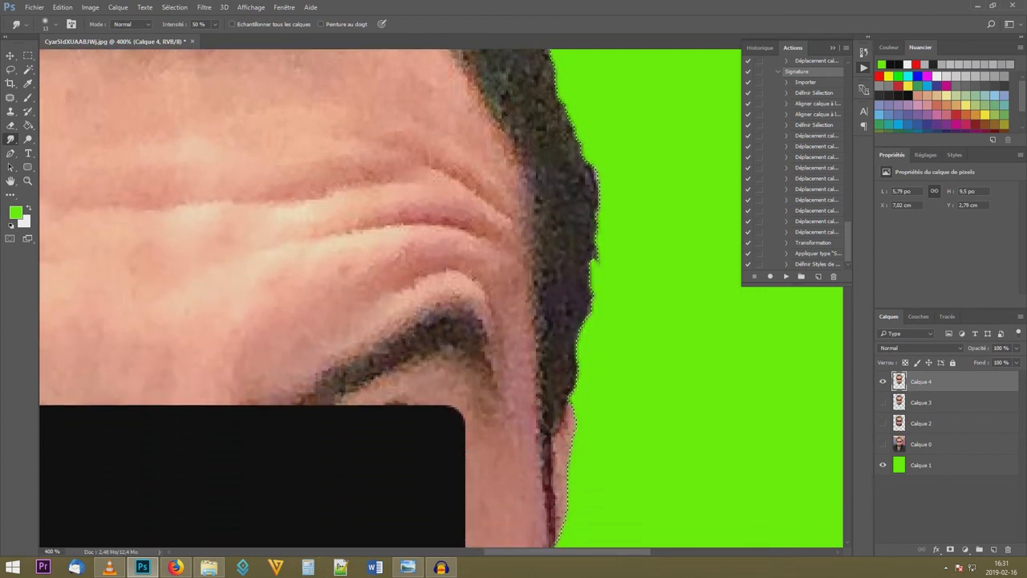
pyautogui.hscroll(-10, 321, 297)
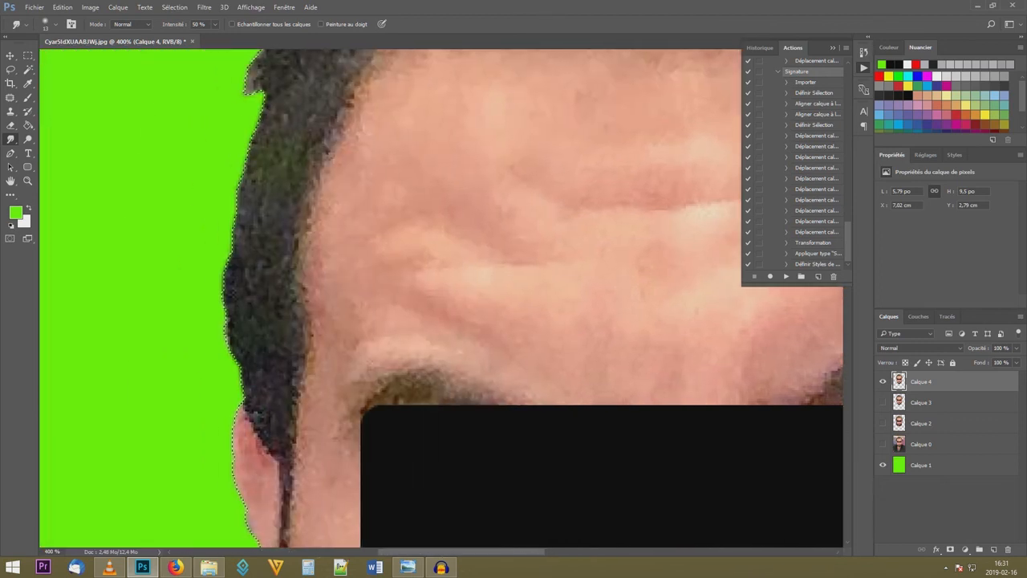
pyautogui.scroll(-5, 442, 297)
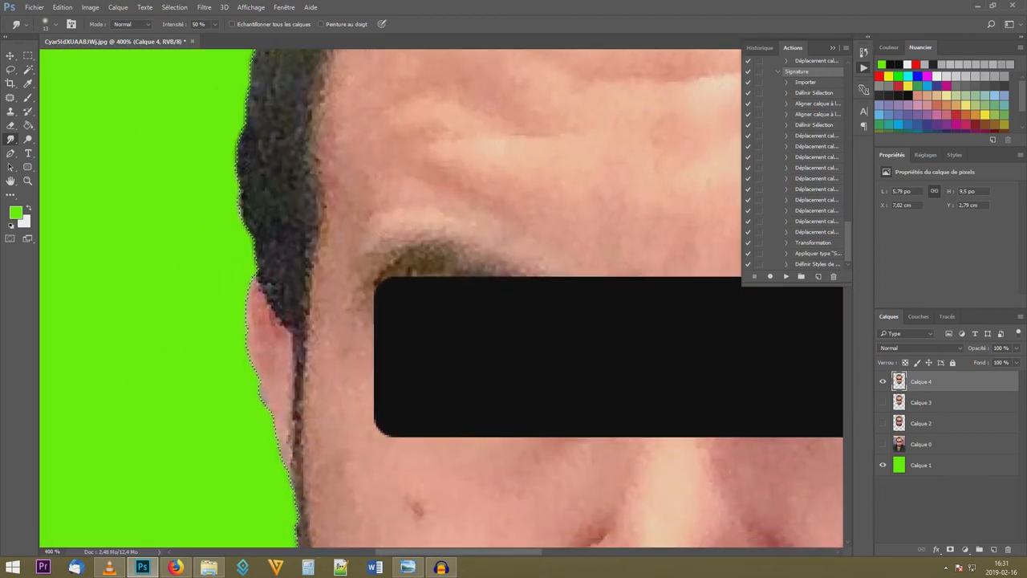
pyautogui.scroll(-3, 442, 297)
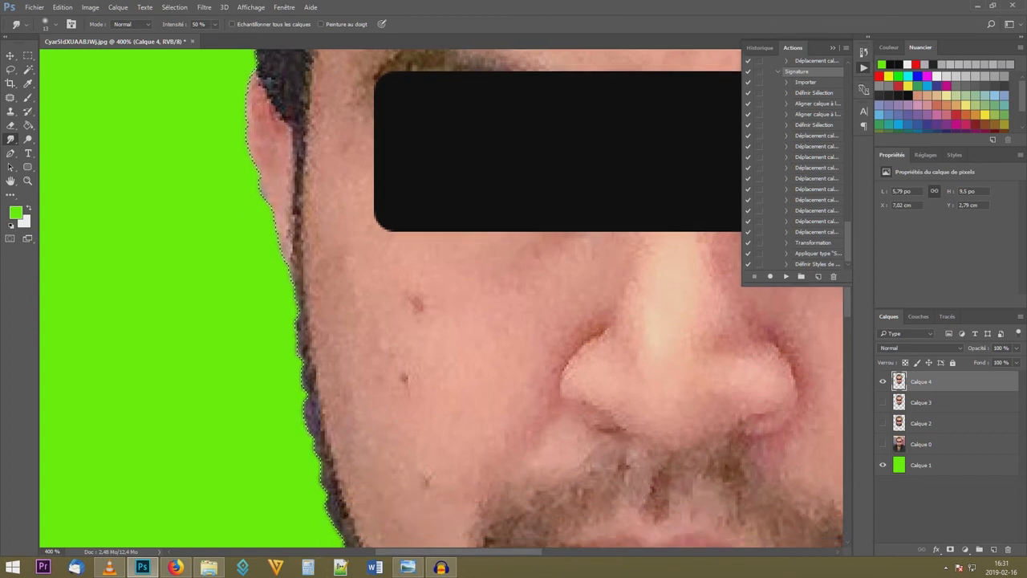
pyautogui.scroll(2, 442, 297)
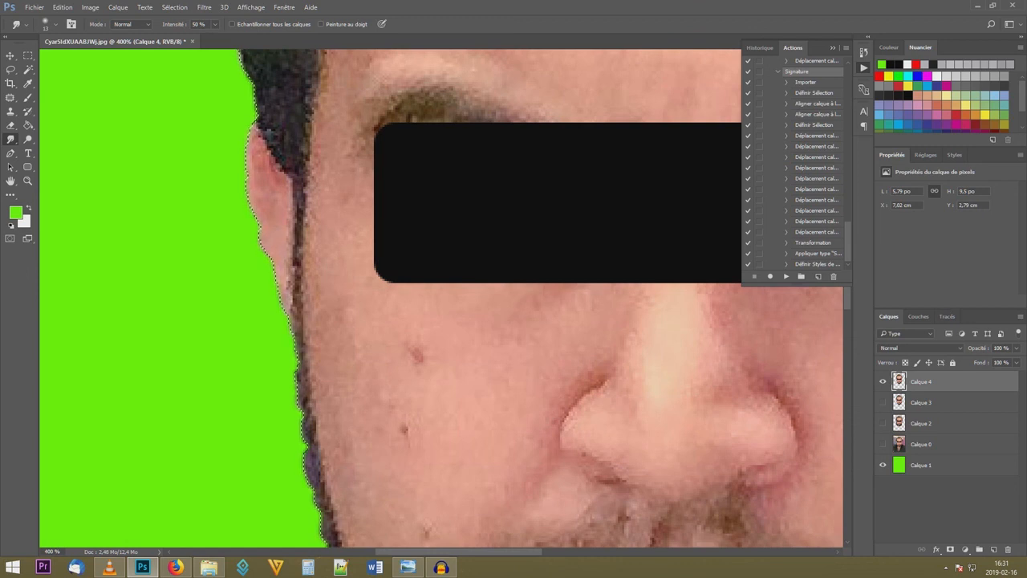
pyautogui.scroll(10, 441, 297)
pyautogui.scroll(1, 538, 297)
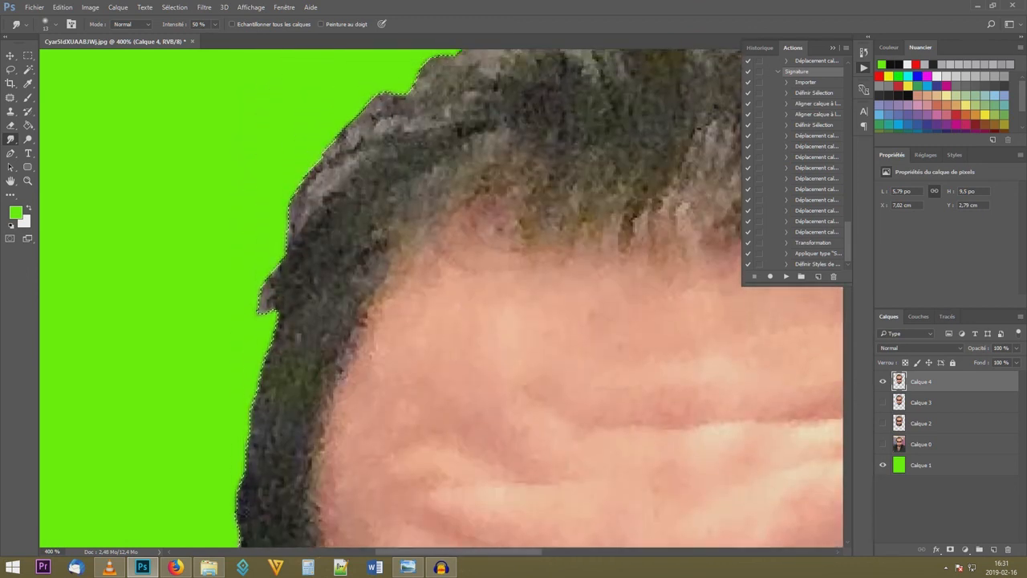
pyautogui.scroll(4, 538, 297)
pyautogui.scroll(-2, 538, 297)
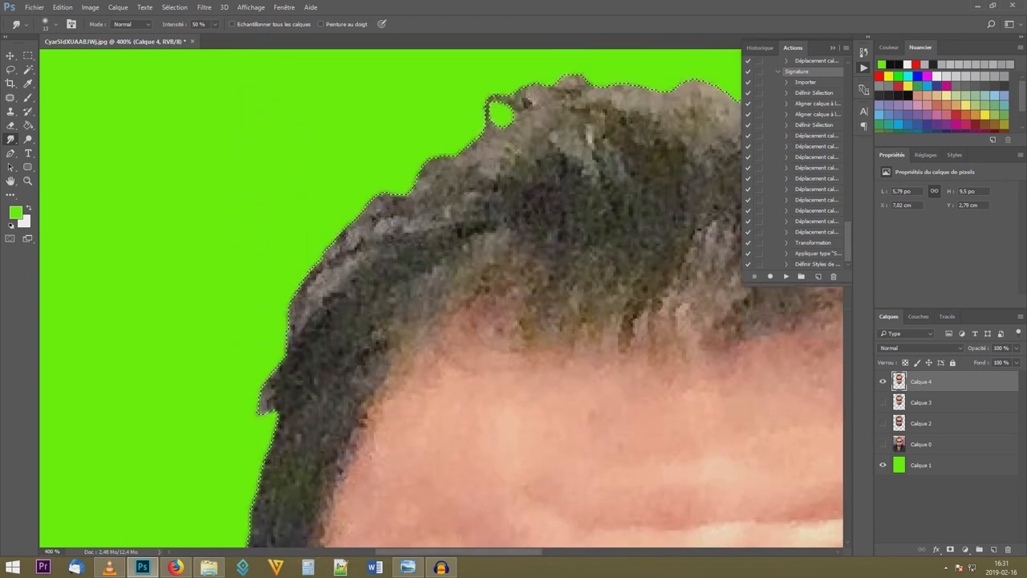
pyautogui.scroll(2, 537, 297)
pyautogui.scroll(-5, 538, 297)
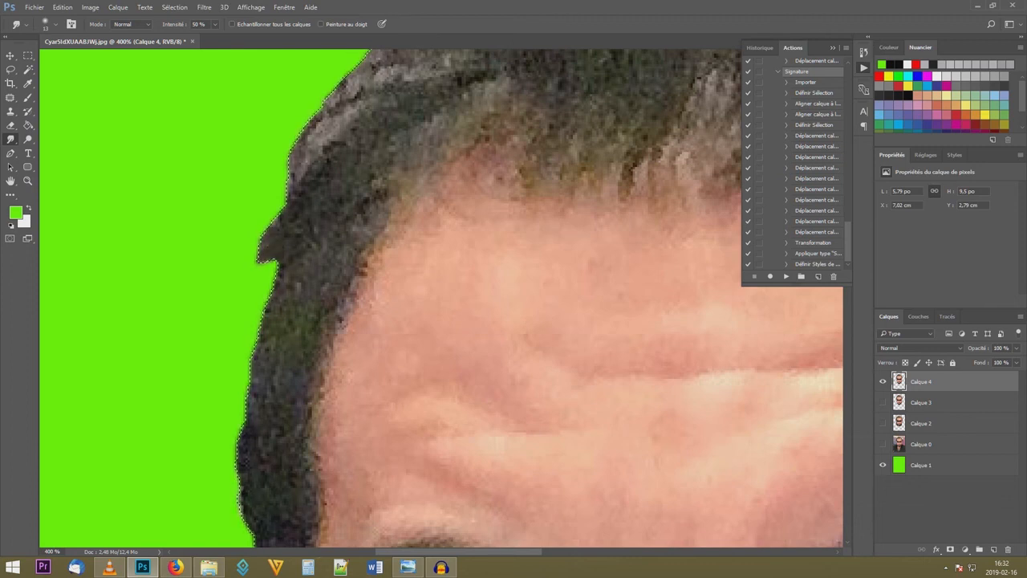
# Deselect the head outline and check the whole cut-out against the green background
pyautogui.hotkey('ctrl', '-')
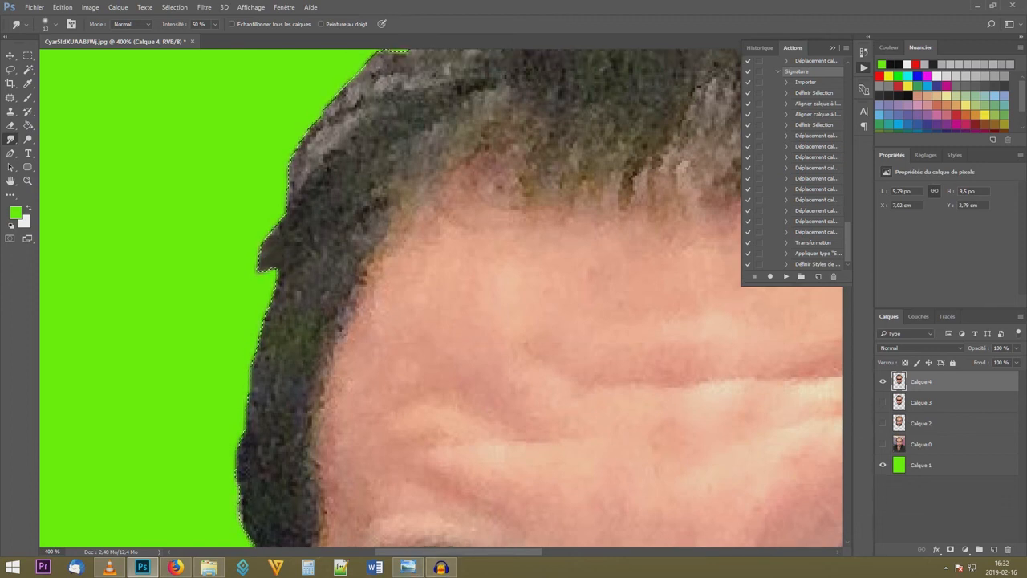
pyautogui.hotkey('ctrl', '-')
pyautogui.hotkey('ctrl', '-')
pyautogui.hotkey('ctrl', '-')
pyautogui.hotkey('ctrl', '-')
pyautogui.hotkey('ctrl', '-')
pyautogui.hotkey('ctrl', '-')
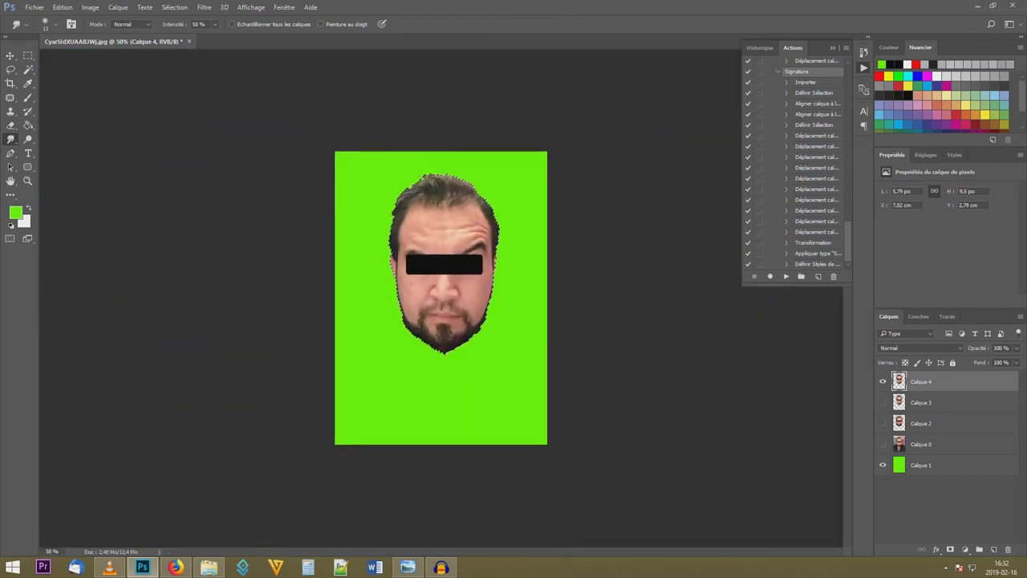
pyautogui.hotkey('ctrl', 'd')
pyautogui.hotkey('ctrl', '+')
pyautogui.hotkey('ctrl', '+')
pyautogui.hotkey('ctrl', '+')
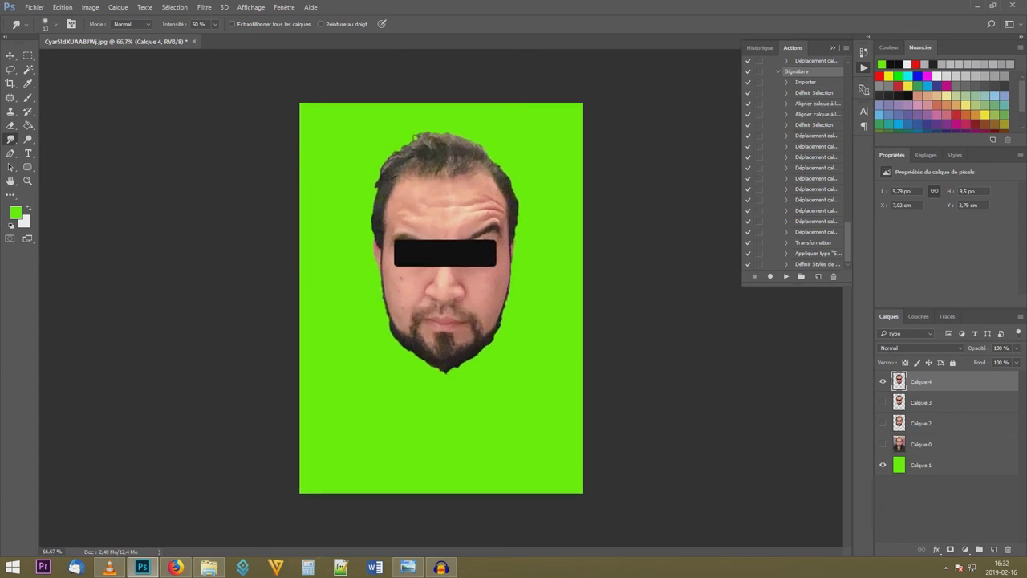